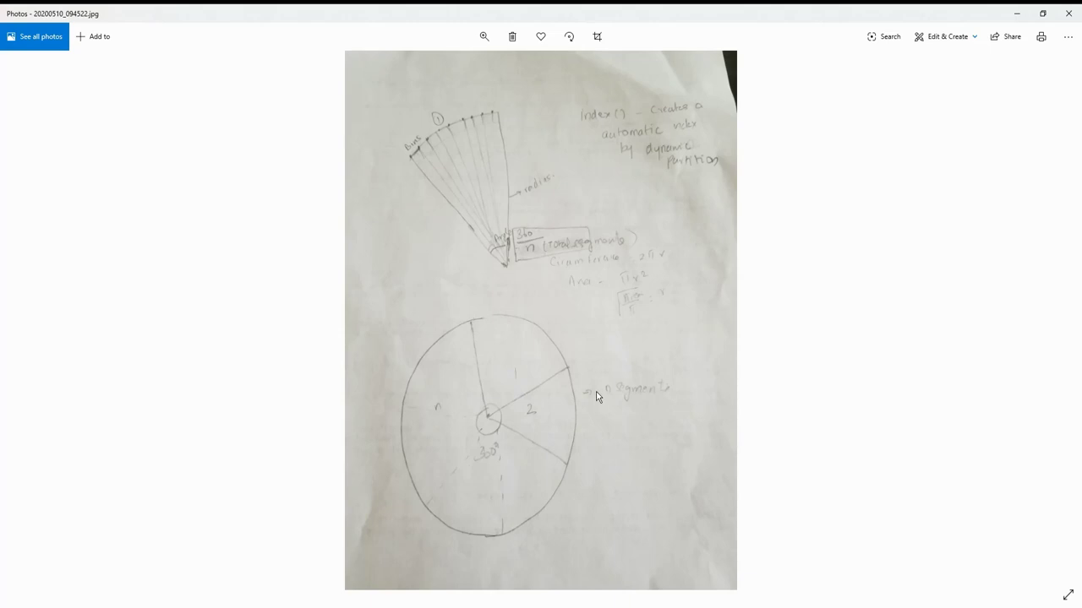
Switch to the Coxcombdataset.csv sheet in Excel and examine its Country, Date, Confirmed, Death and Recovered columns
key(alt+Tab)
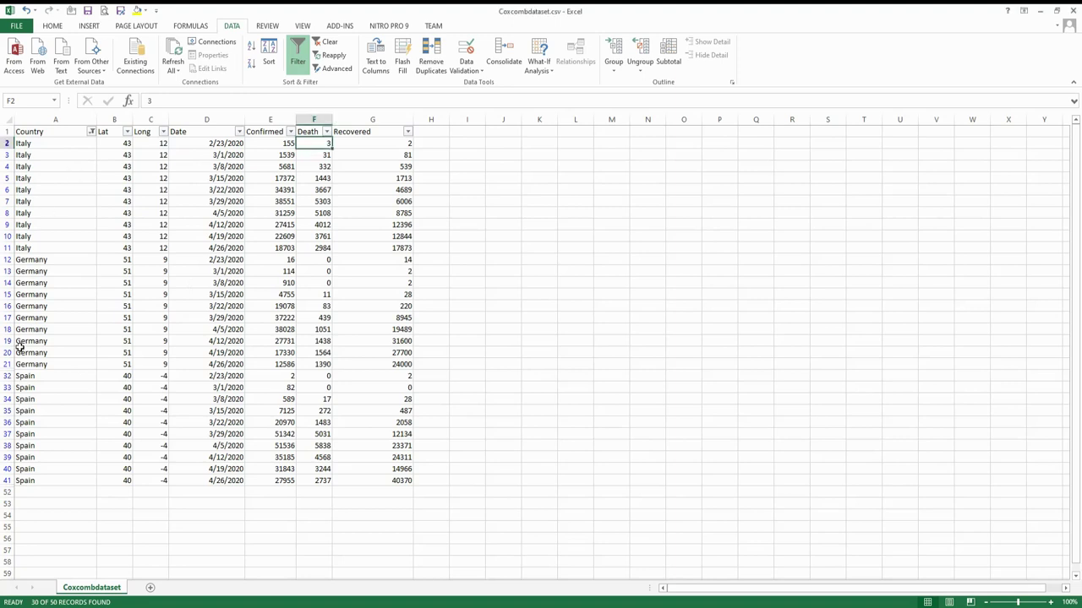
click(59, 423)
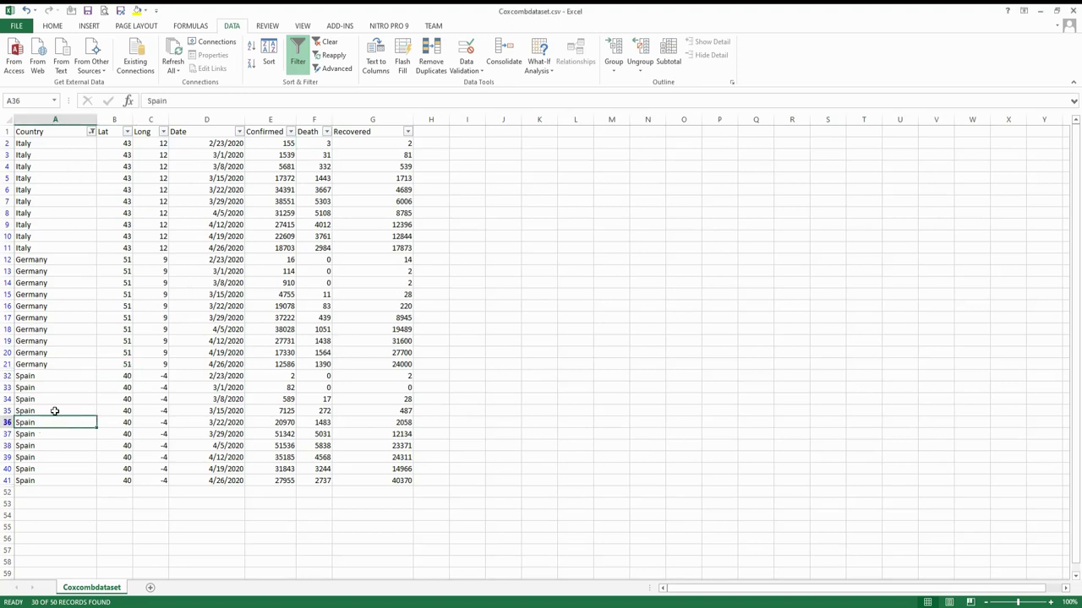
click(226, 143)
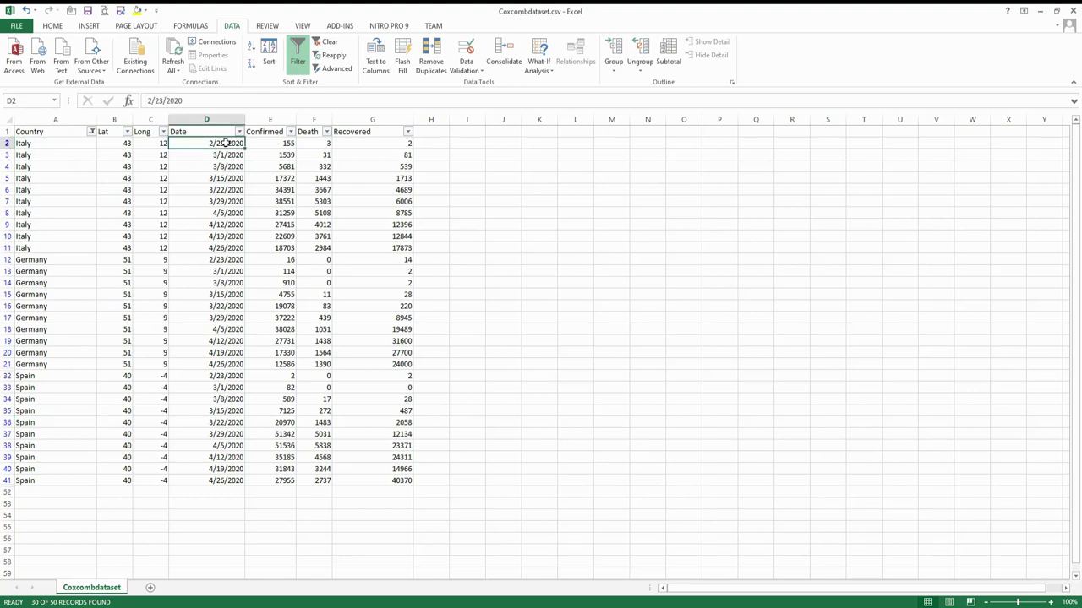
click(223, 157)
click(230, 145)
click(283, 142)
click(310, 140)
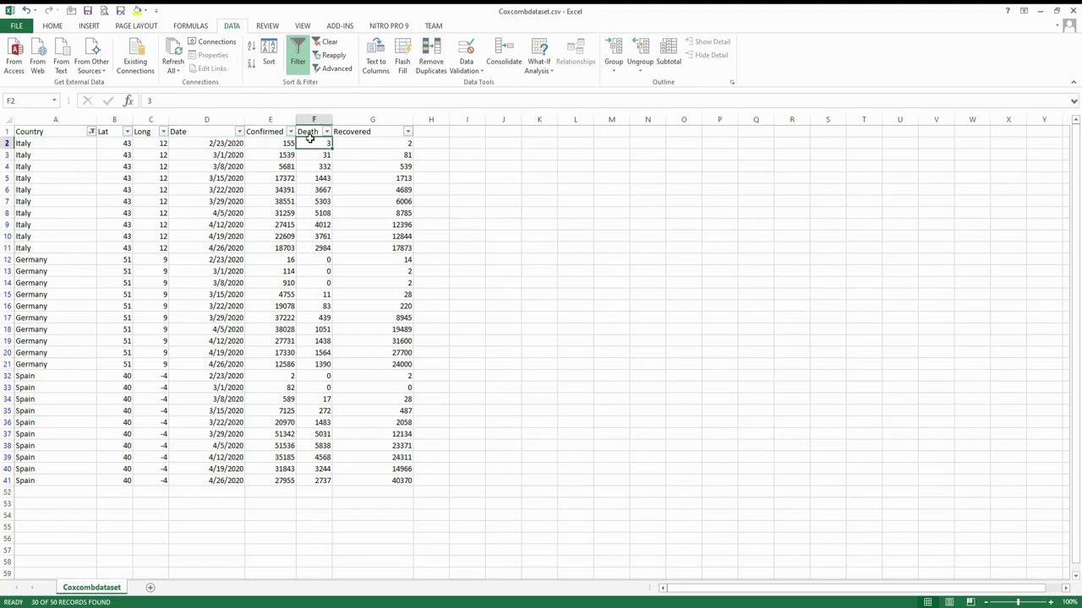
click(348, 140)
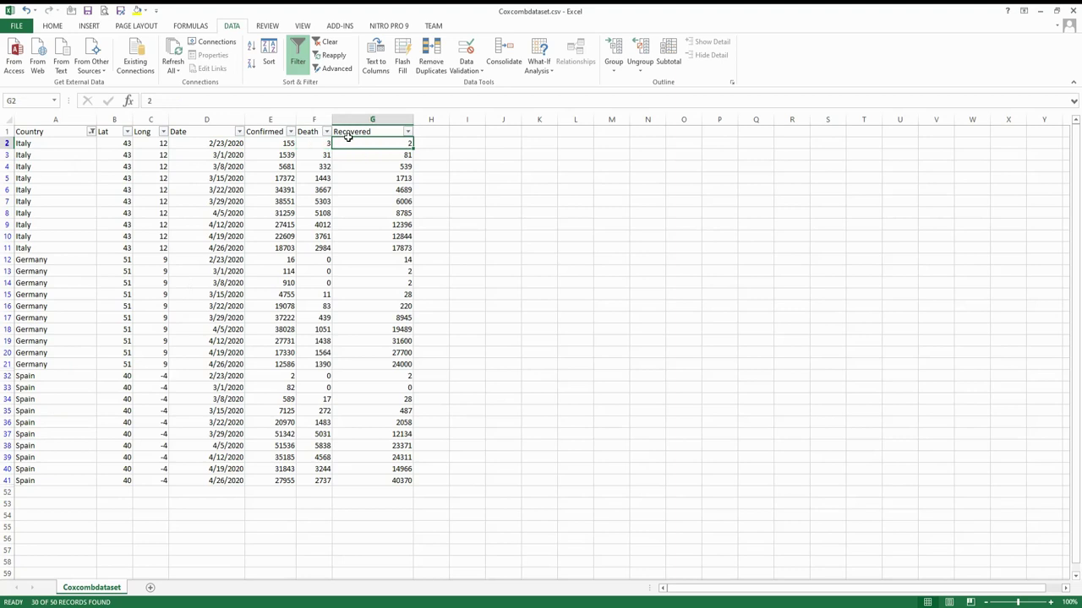
click(279, 156)
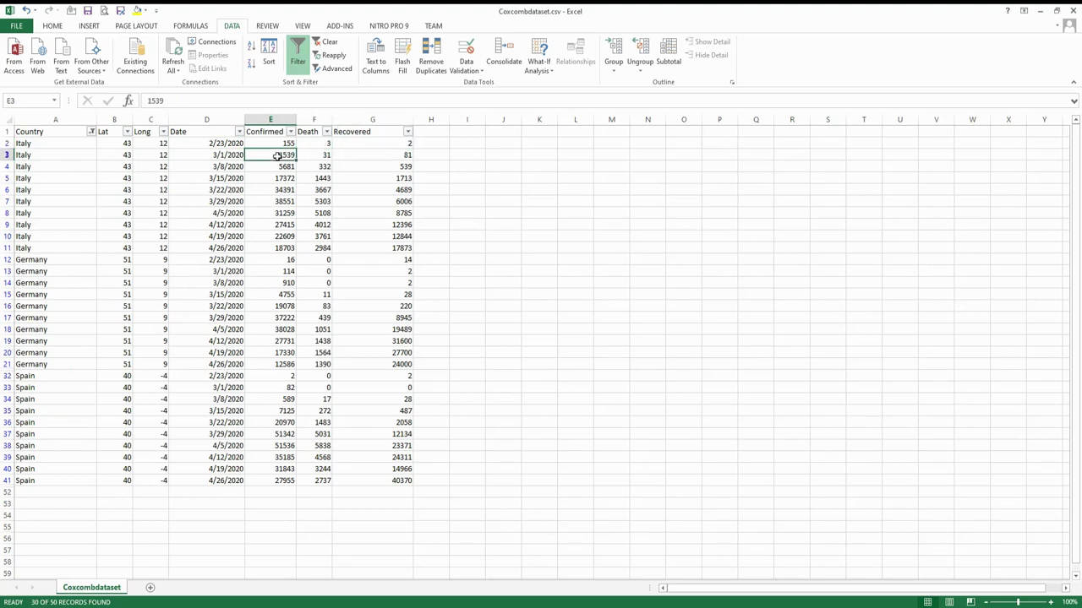
click(228, 155)
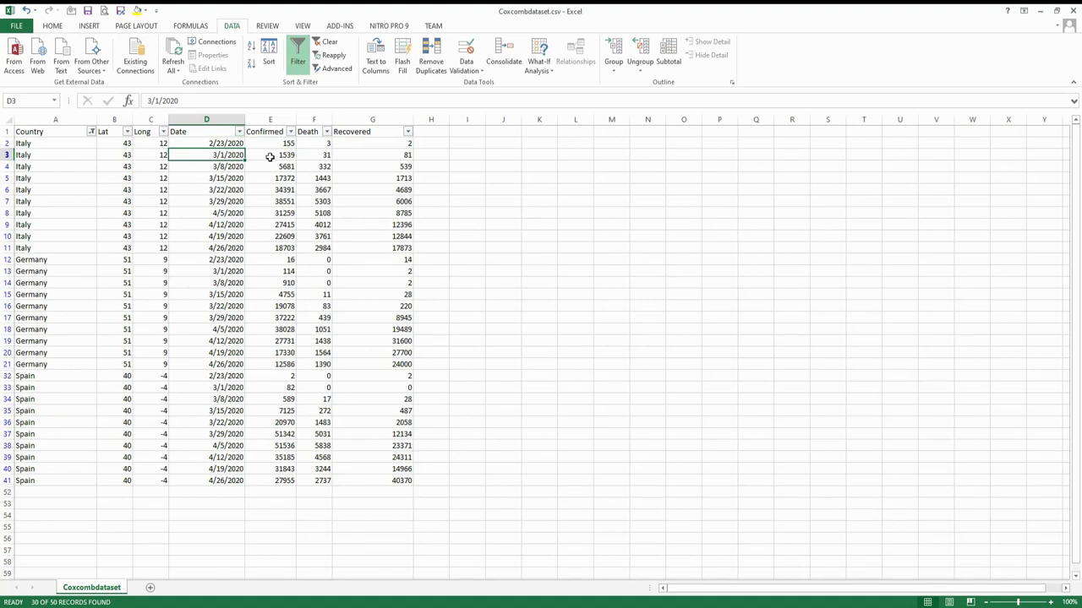
click(270, 156)
click(319, 153)
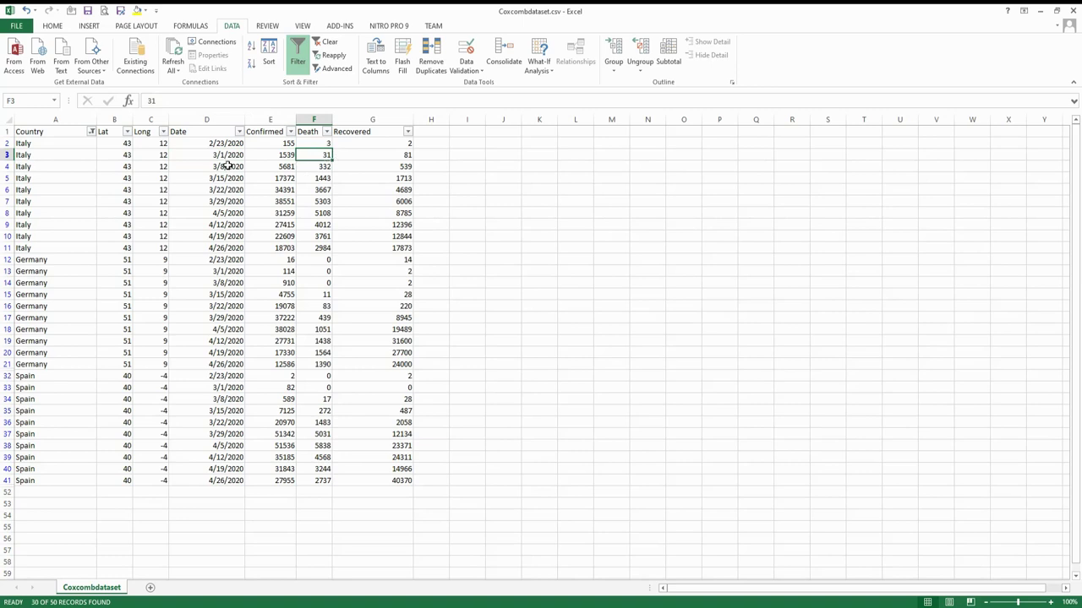
click(273, 158)
click(279, 166)
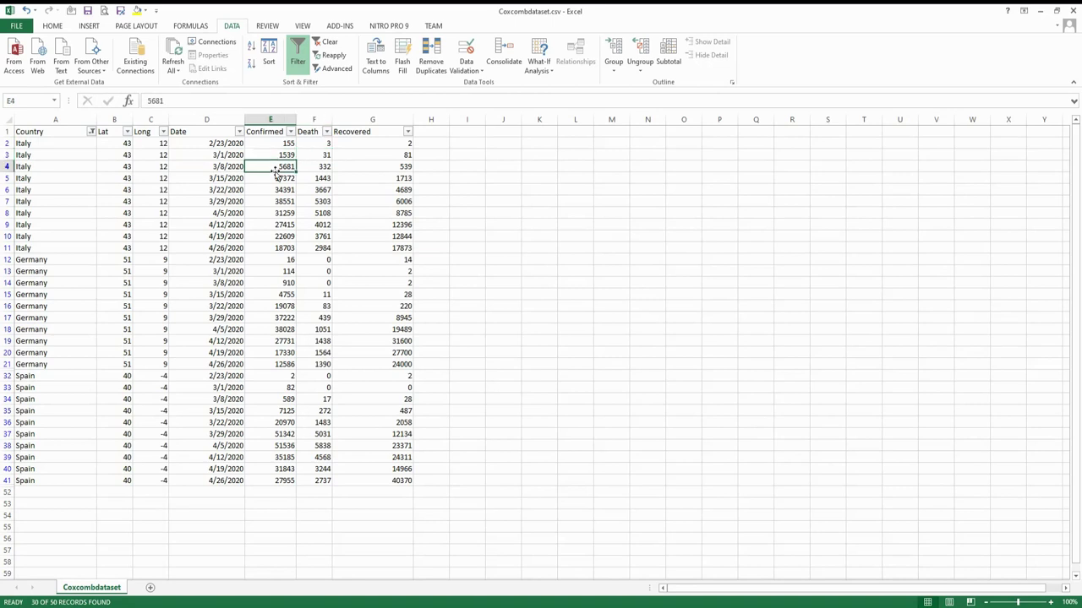
click(273, 188)
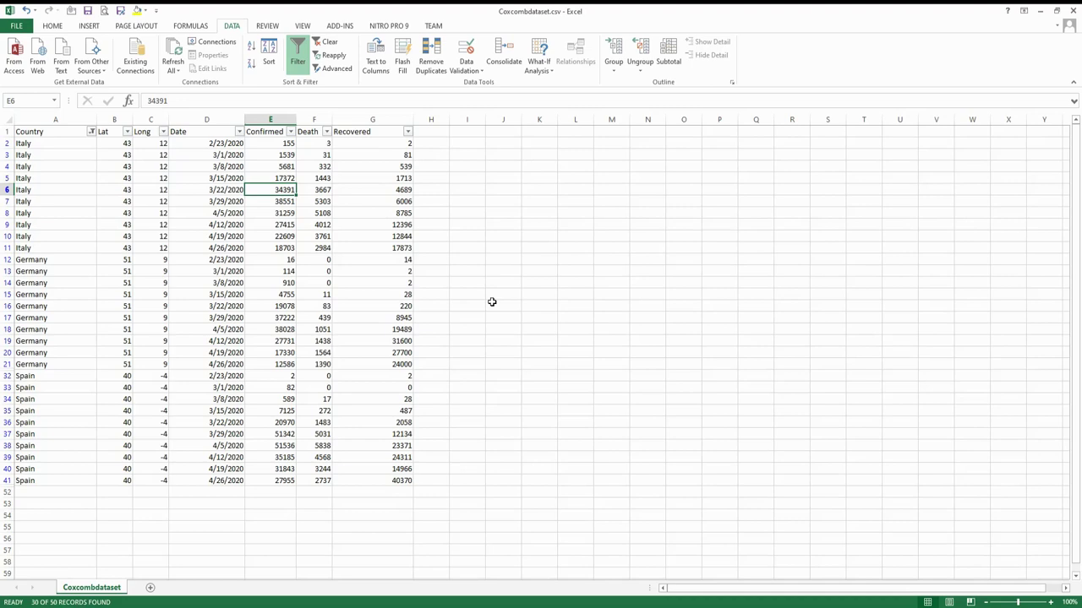
Switch to Tableau Public and connect to the text file Coxcombdataset.csv
key(alt+Tab)
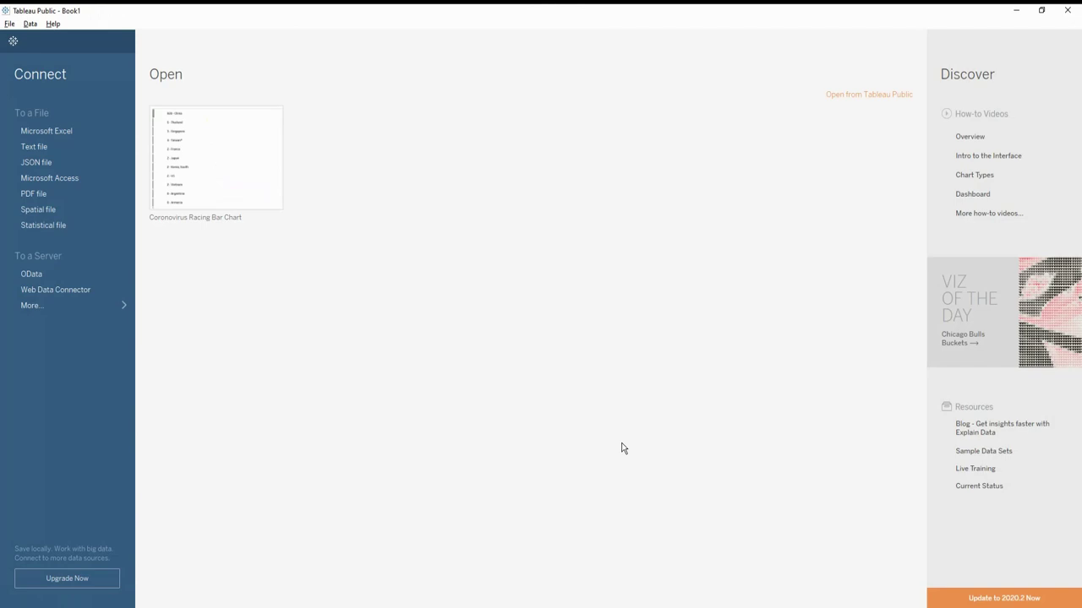
click(41, 149)
click(132, 114)
click(439, 317)
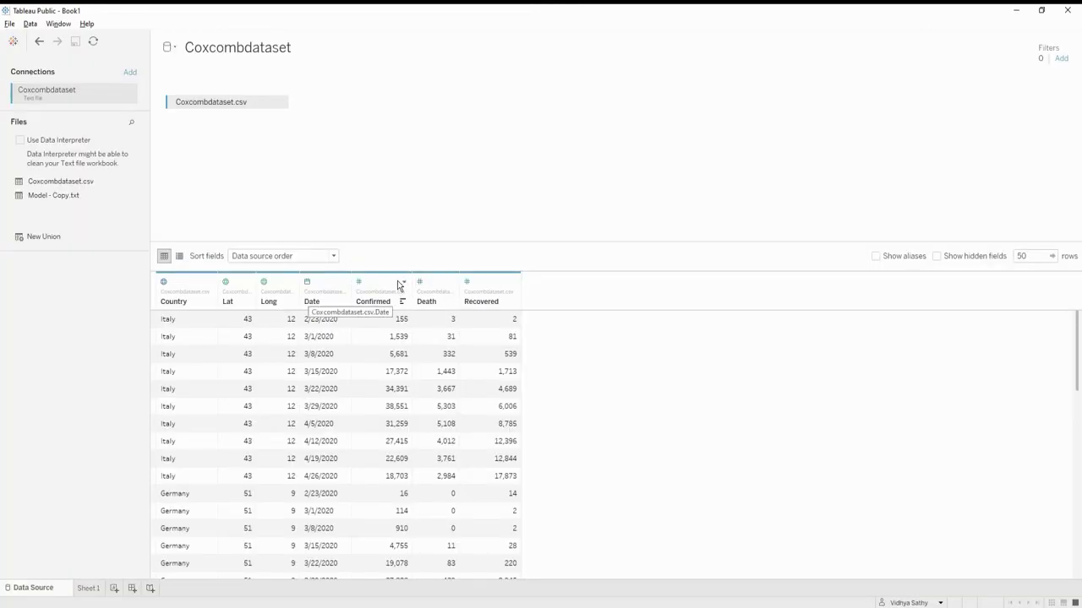
click(390, 292)
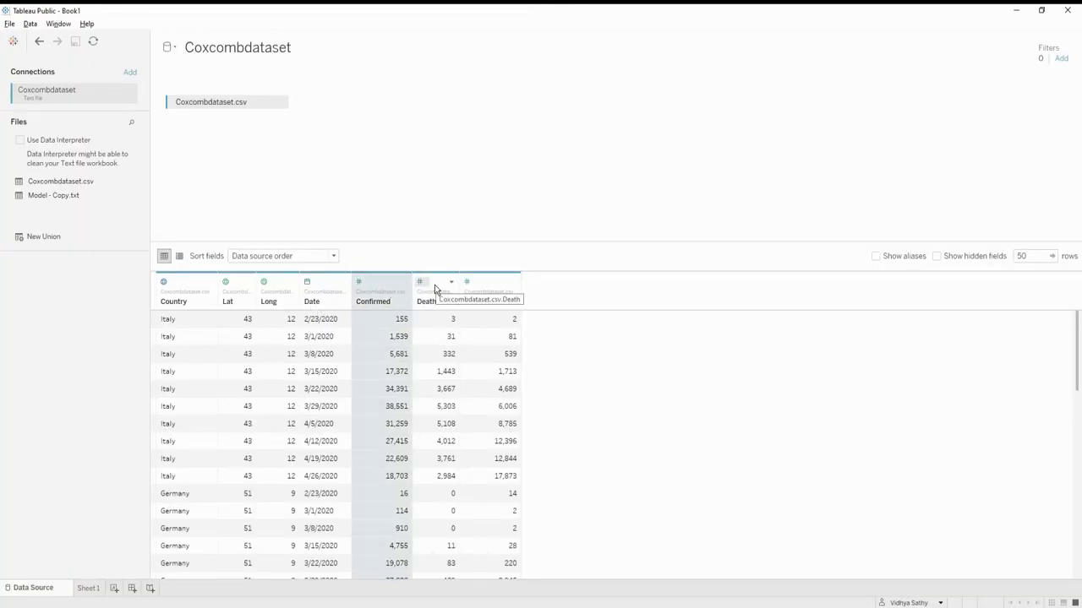
click(419, 281)
key(Escape)
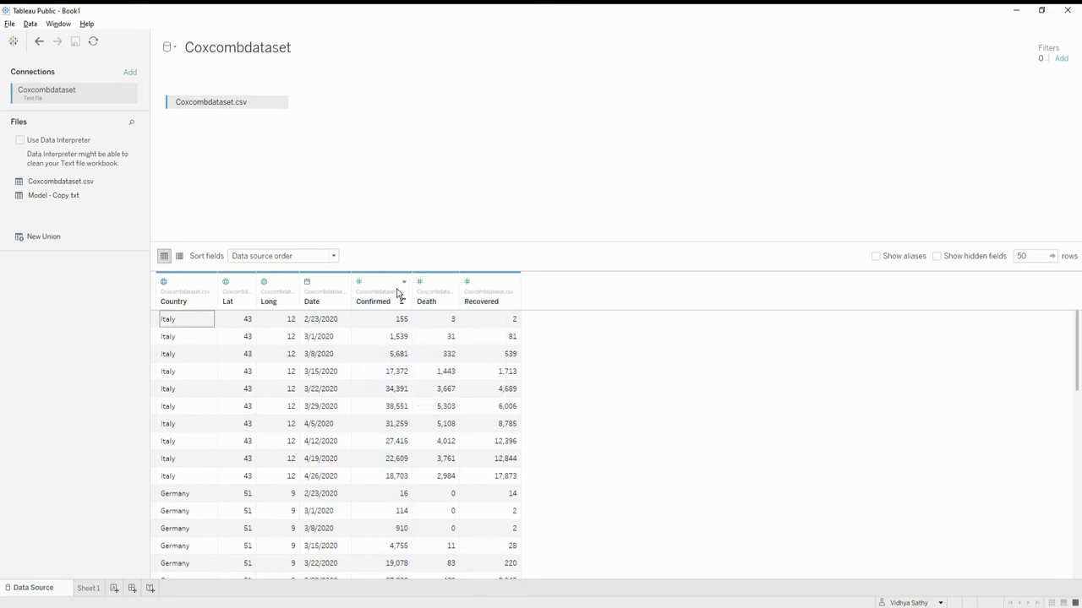
Pivot the Confirmed, Death and Recovered columns of the data source into field names and values
click(391, 293)
shift+click(493, 295)
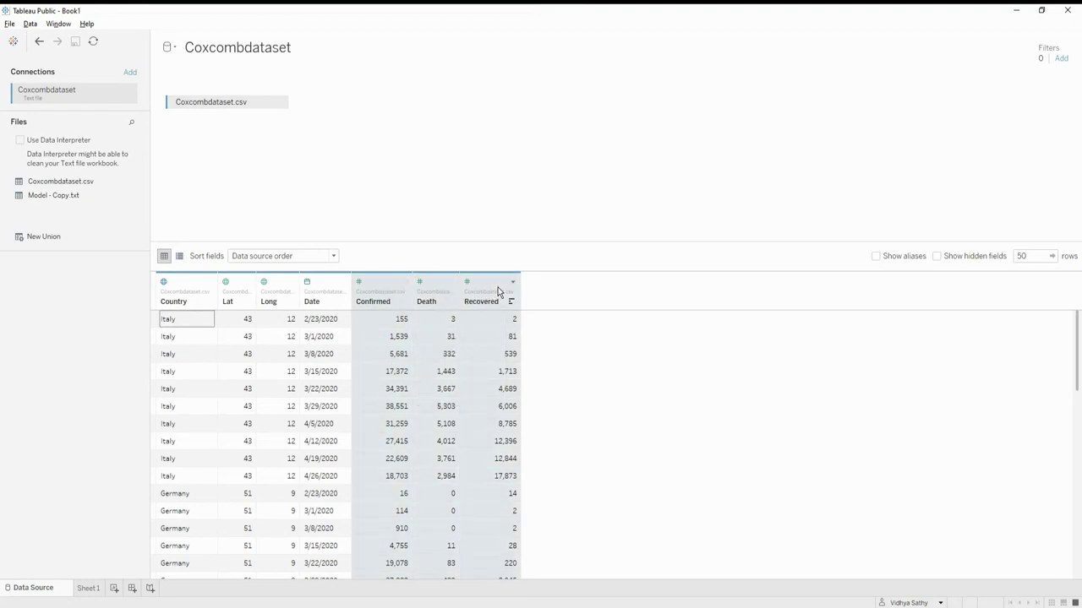
click(513, 282)
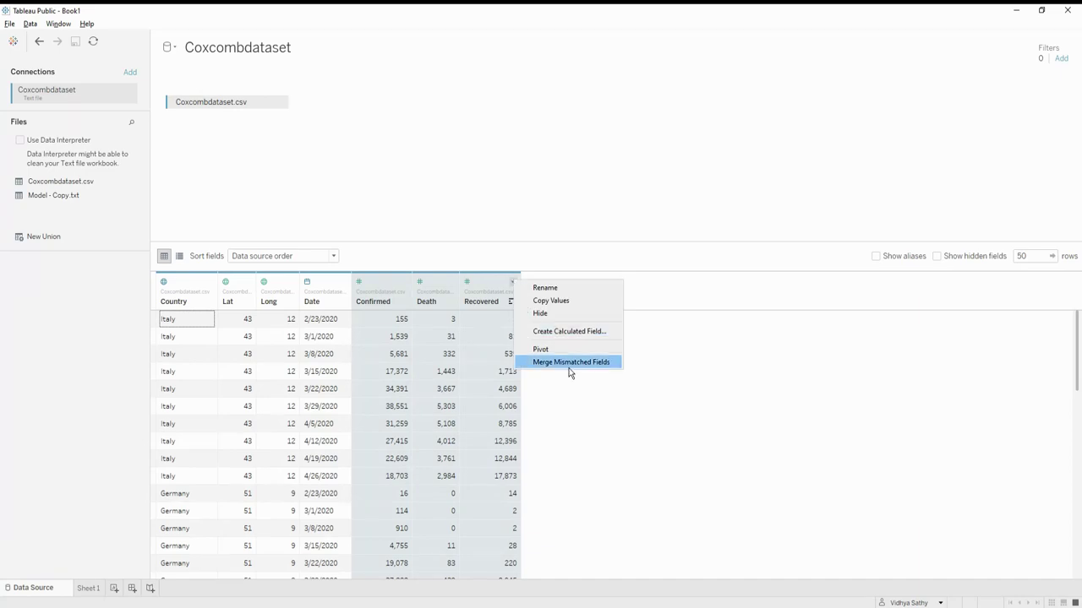
click(545, 349)
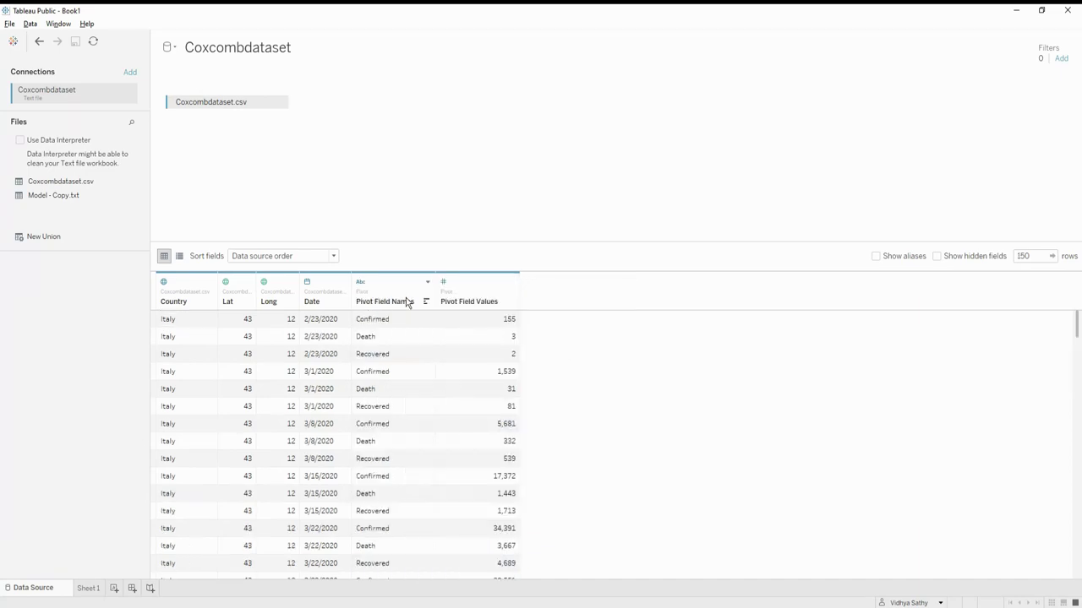
Rename the Pivot Field Names column as Case Type
click(426, 284)
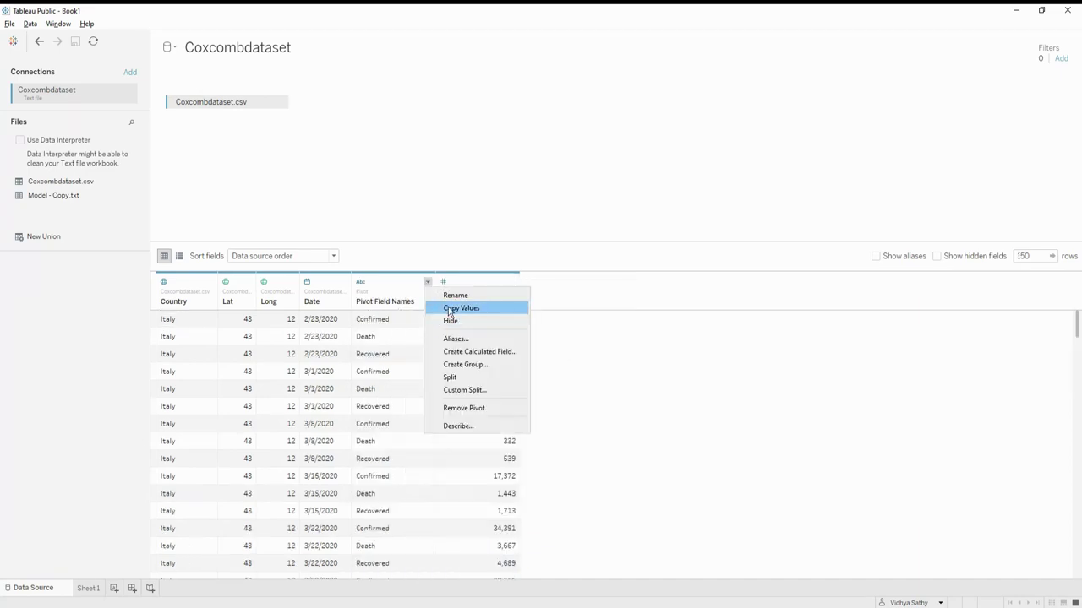
click(451, 298)
text(Case Type)
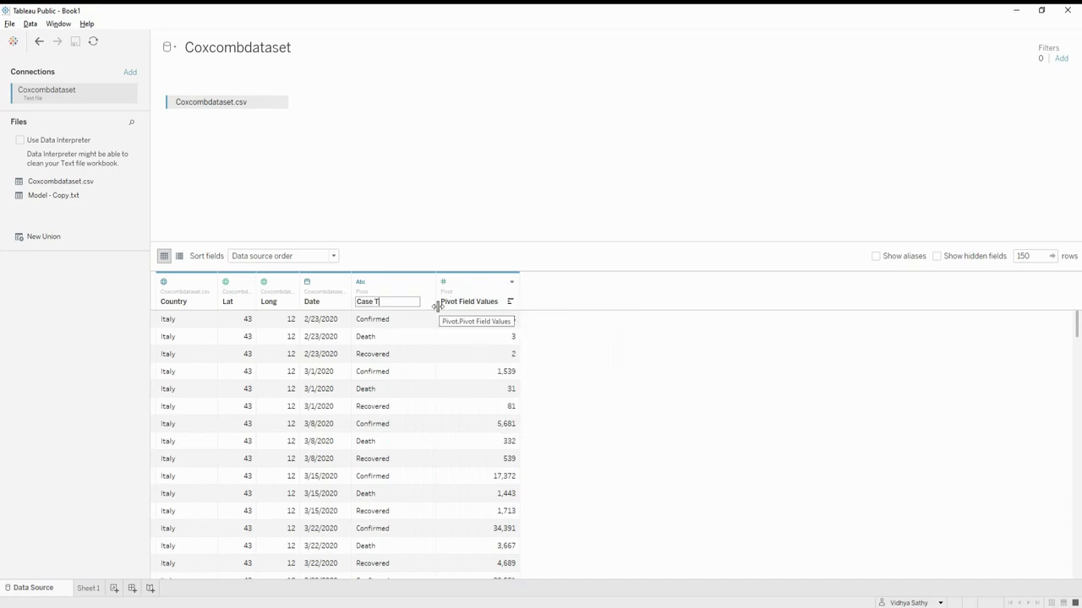
Rename the Pivot Field Values column as Cases
click(512, 284)
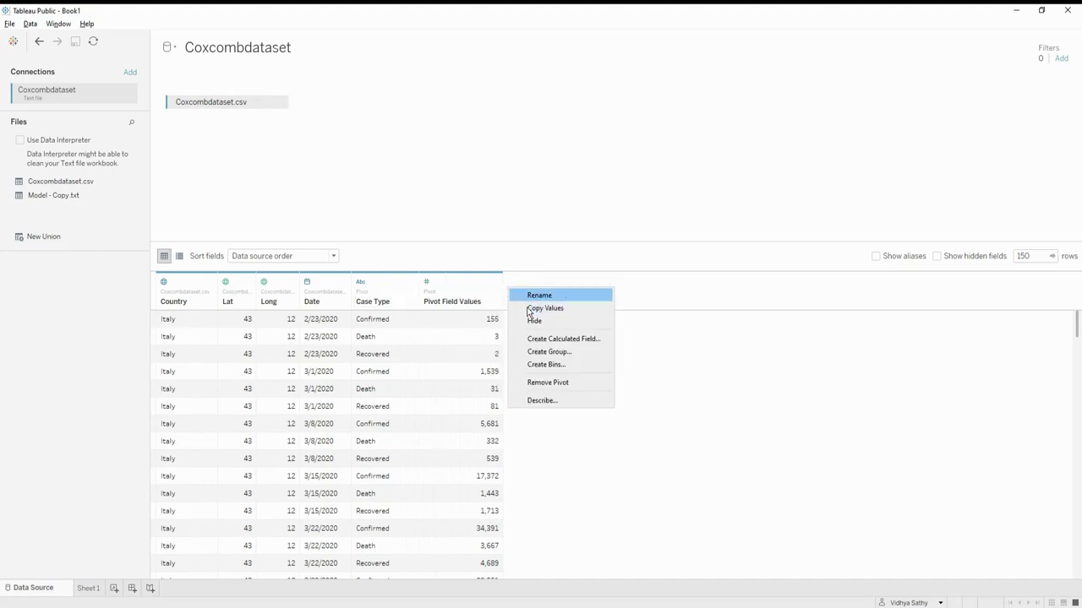
click(495, 286)
click(496, 286)
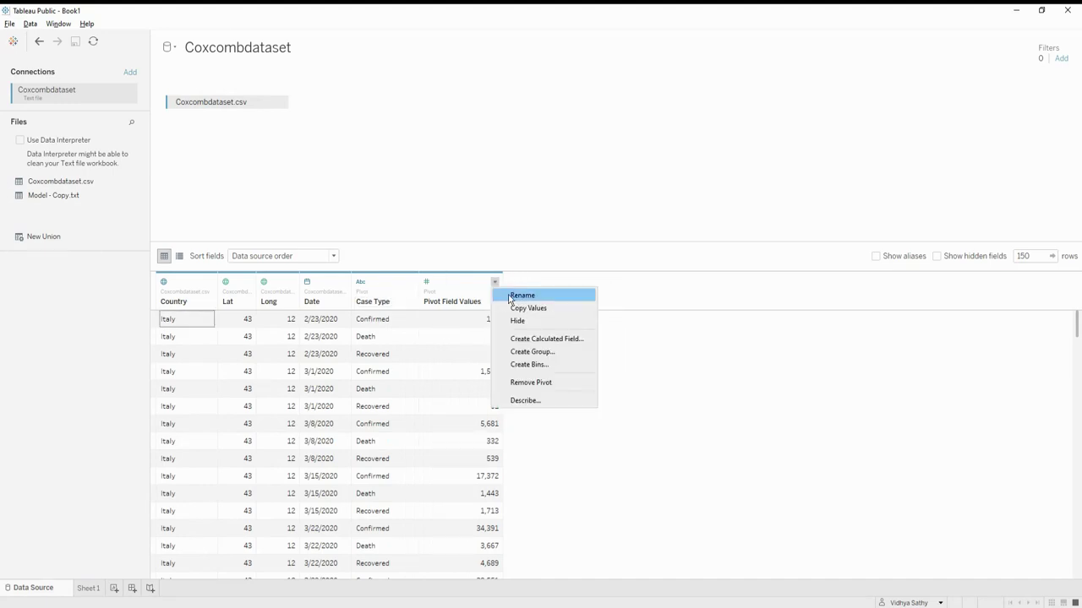
click(514, 296)
text(Cases)
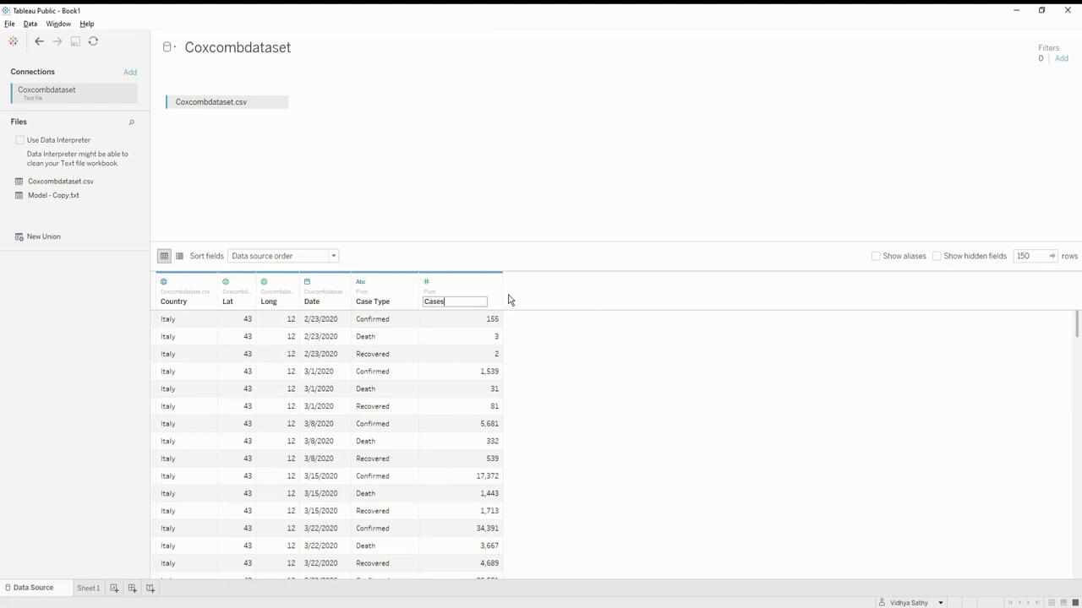
key(Return)
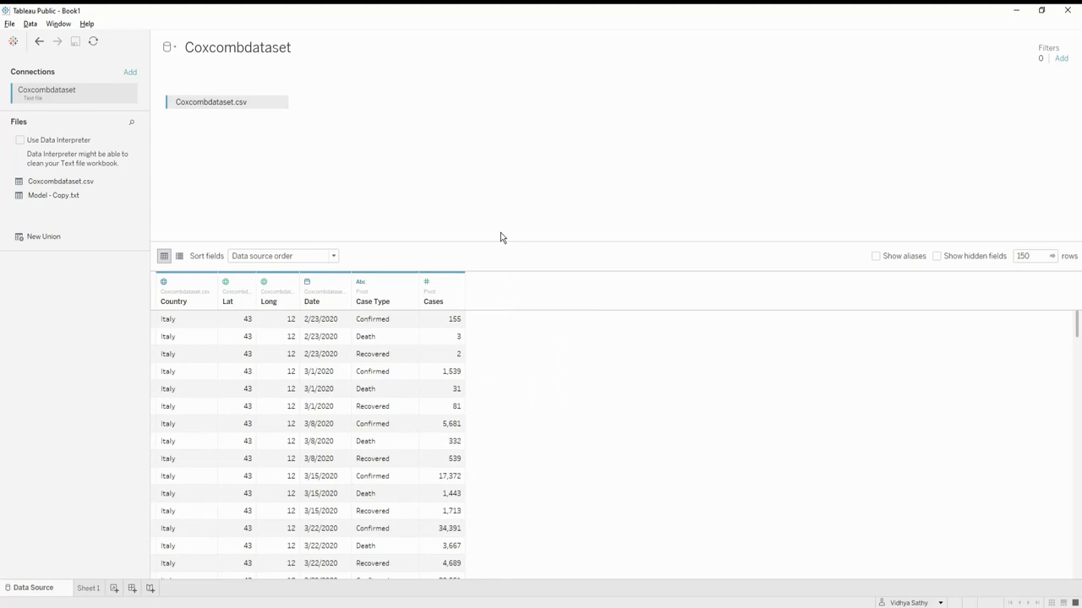
Add Model - Copy.txt to the data source beside Coxcombdataset.csv and preview its rows
drag(74, 198, 373, 106)
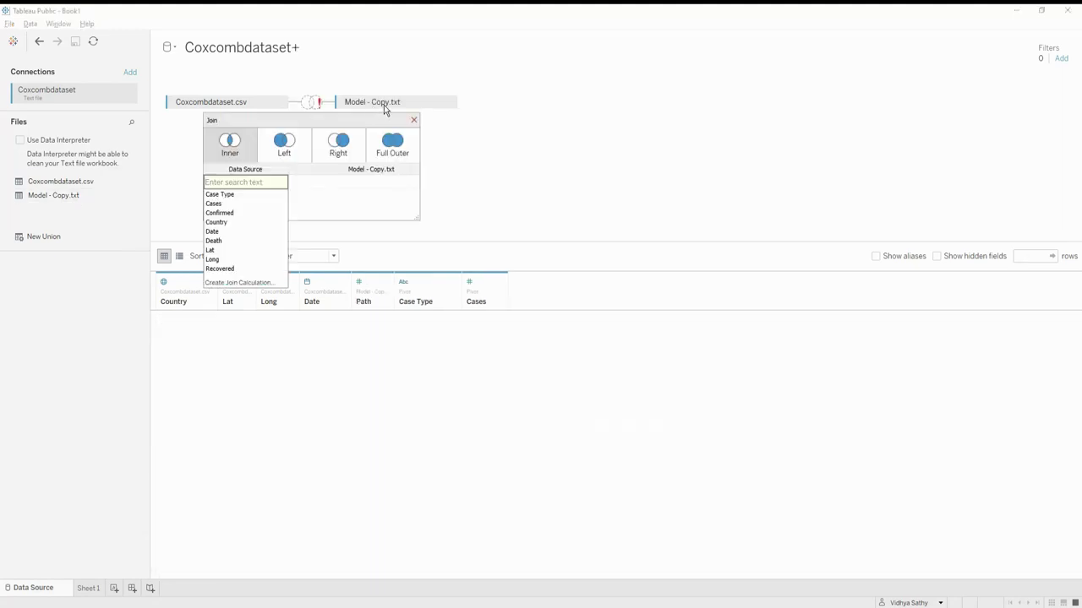
click(90, 196)
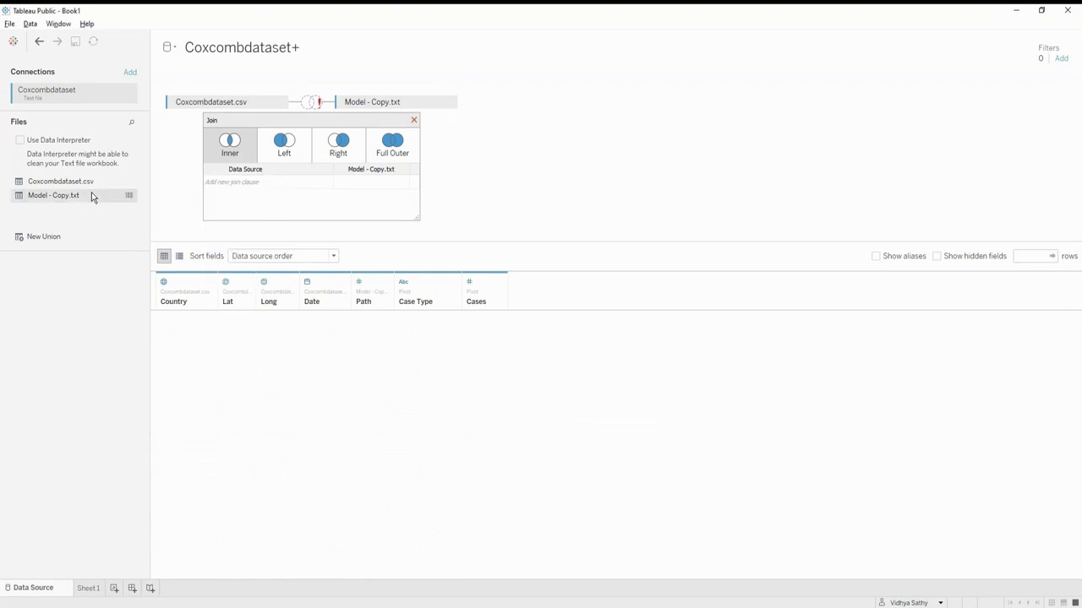
click(129, 197)
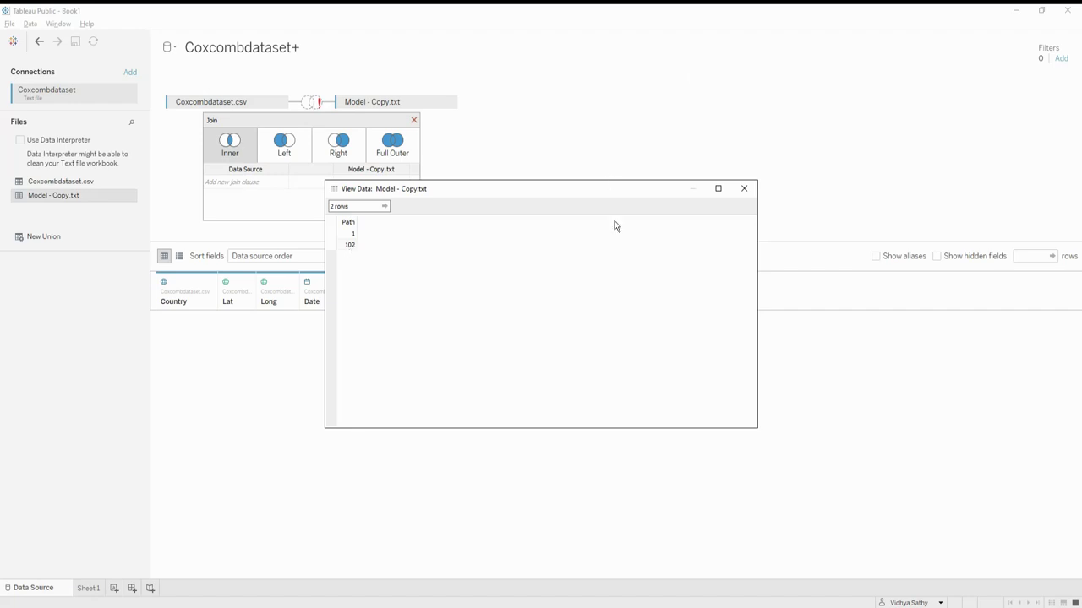
click(744, 190)
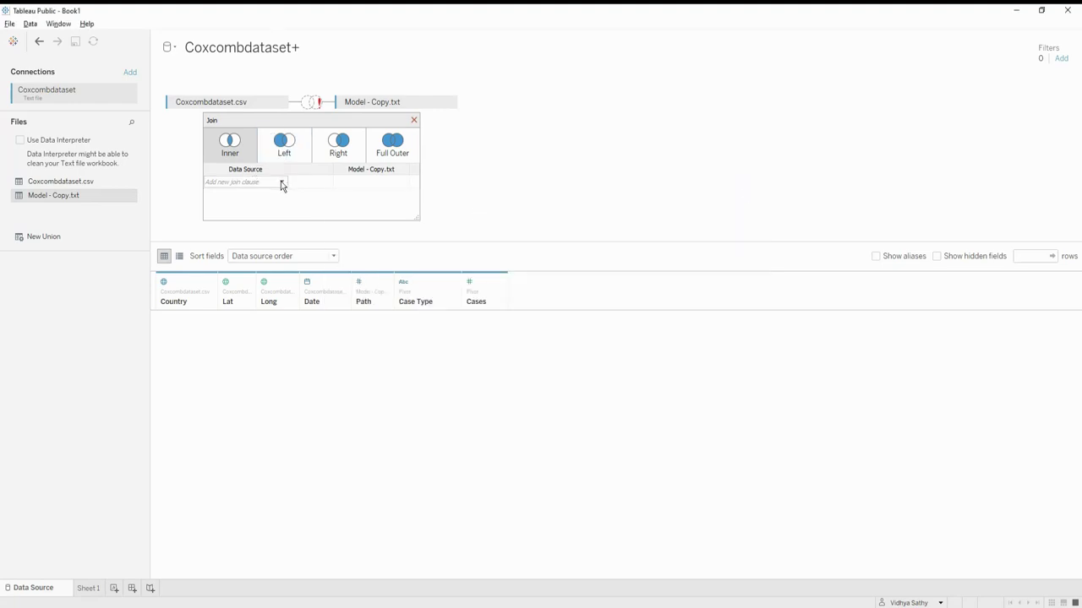
Define the inner join between the data source and Model - Copy.txt with join calculations of 1 on both sides
click(280, 183)
click(248, 284)
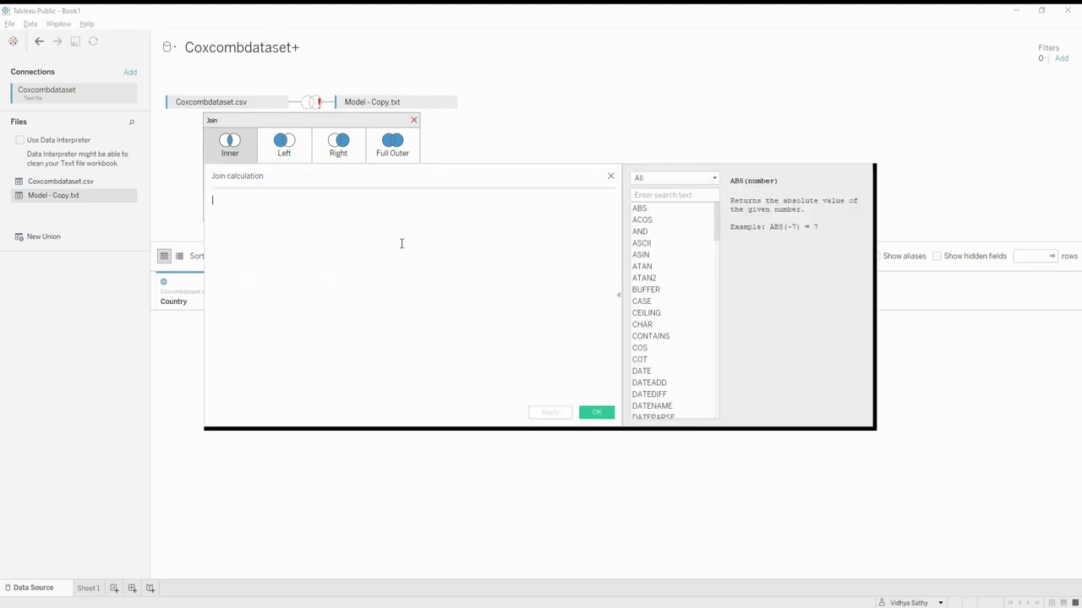
text(1)
click(596, 412)
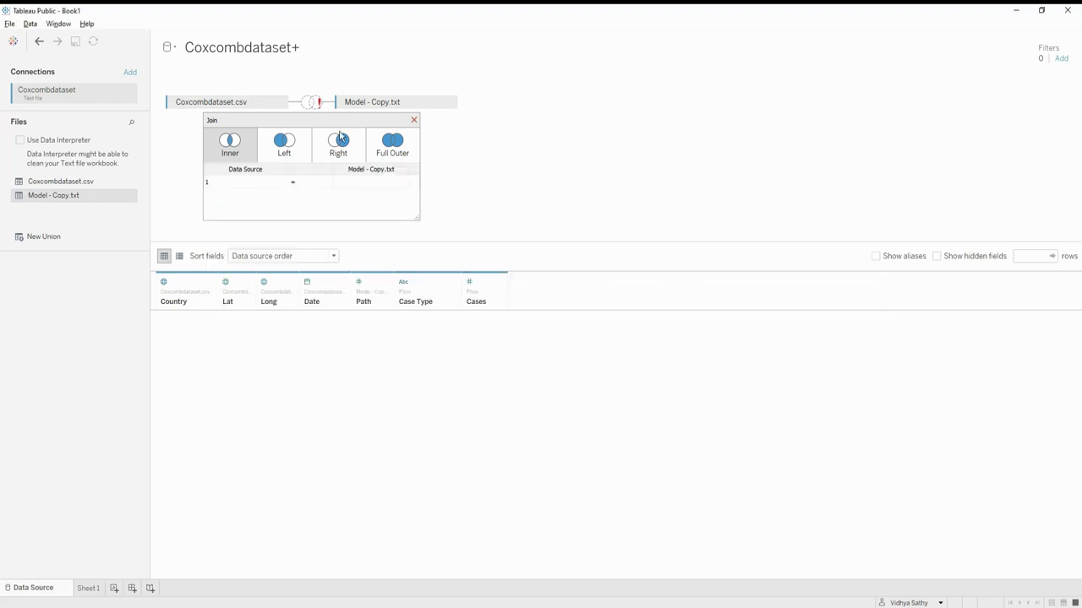
click(403, 184)
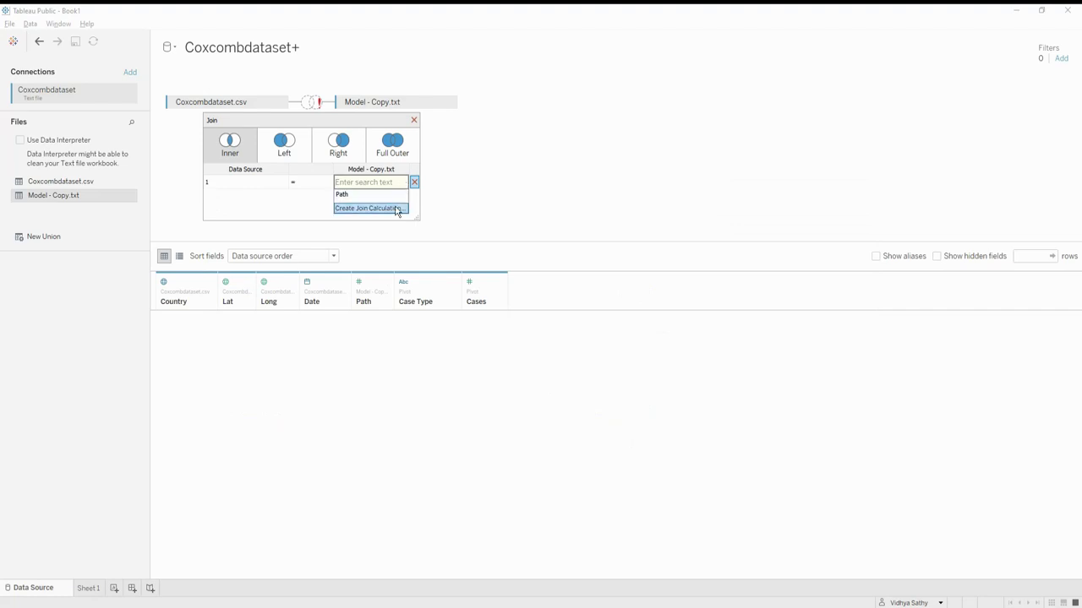
click(397, 207)
text(1)
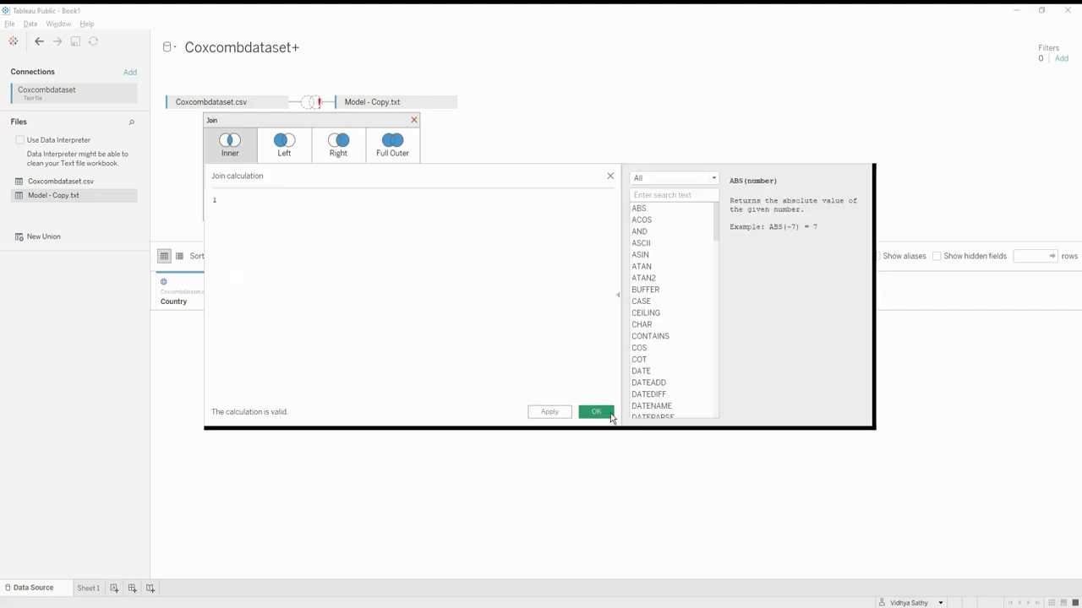
click(596, 413)
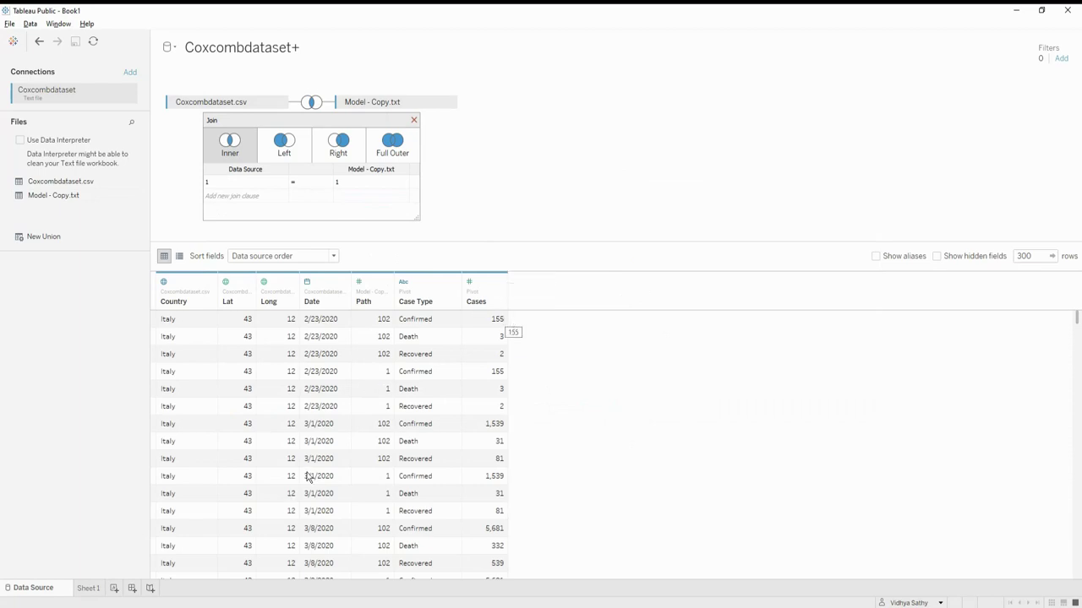
On Sheet 1, create bins from the Path measure with a bin size of 1
click(87, 589)
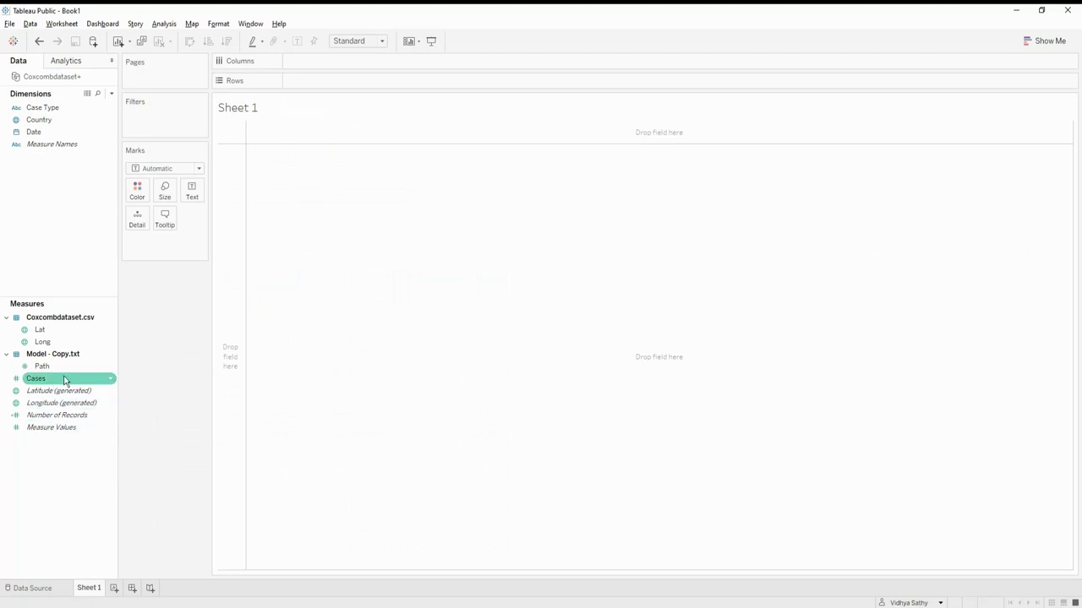
click(112, 367)
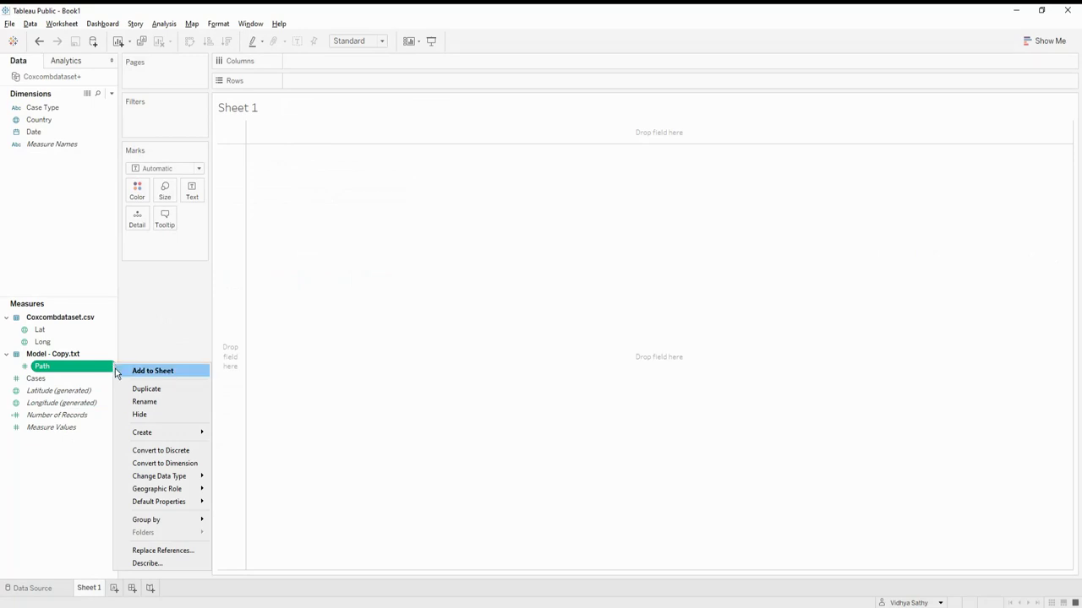
mouse_move(139, 438)
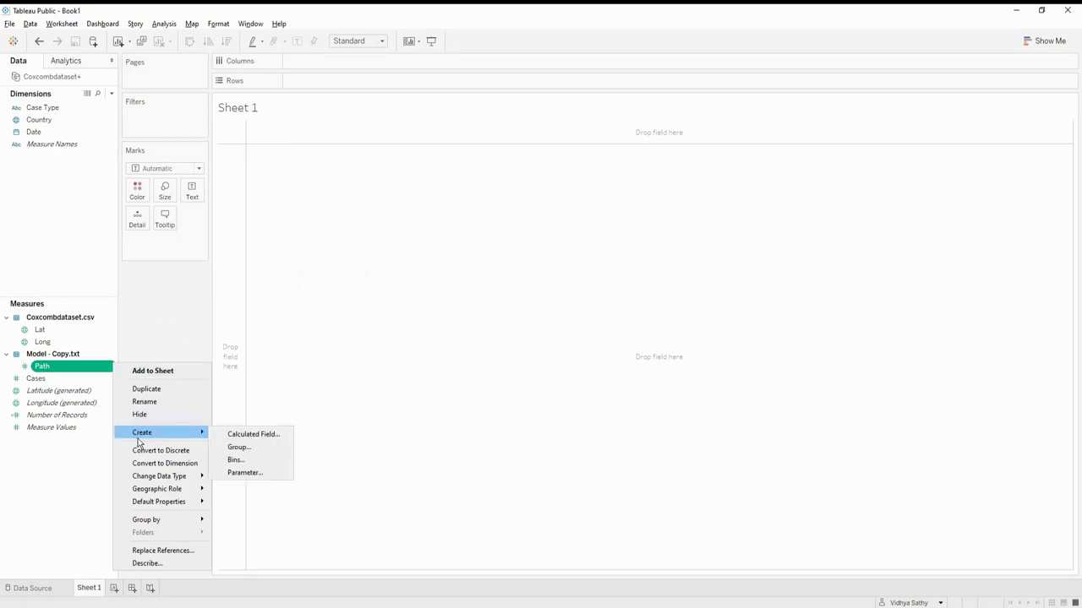
click(237, 461)
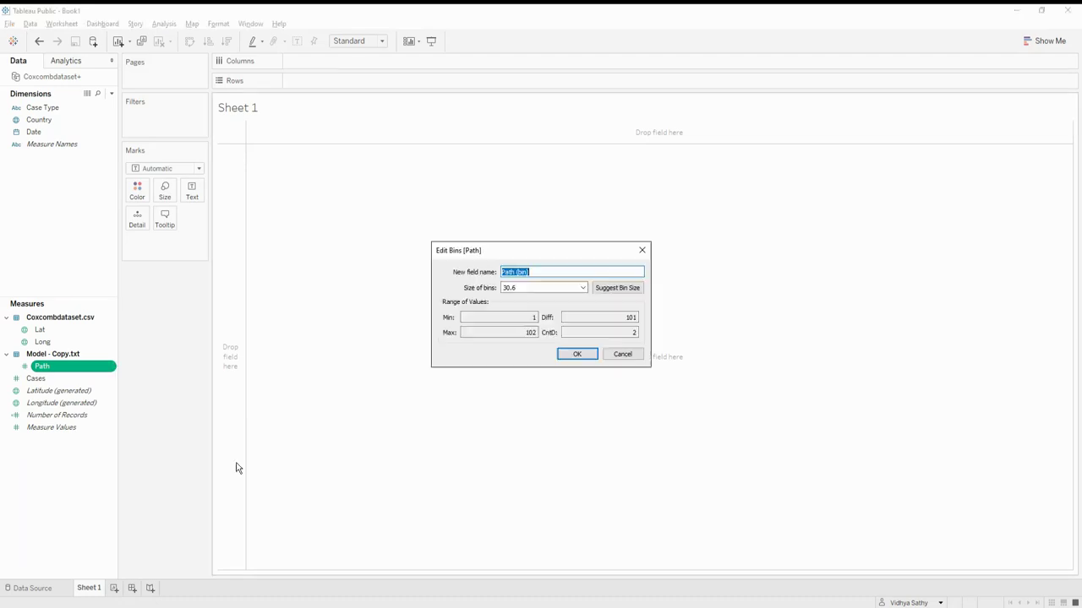
click(537, 288)
double_click(536, 288)
text(1)
click(577, 354)
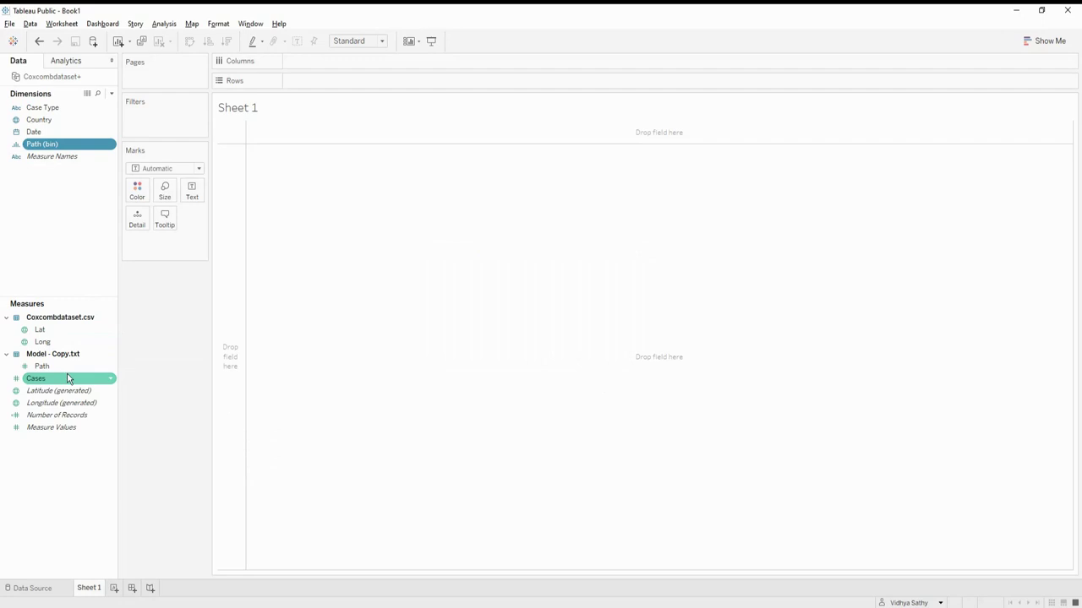
Create a calculated field named Index with the formula INDEX()
right_click(67, 475)
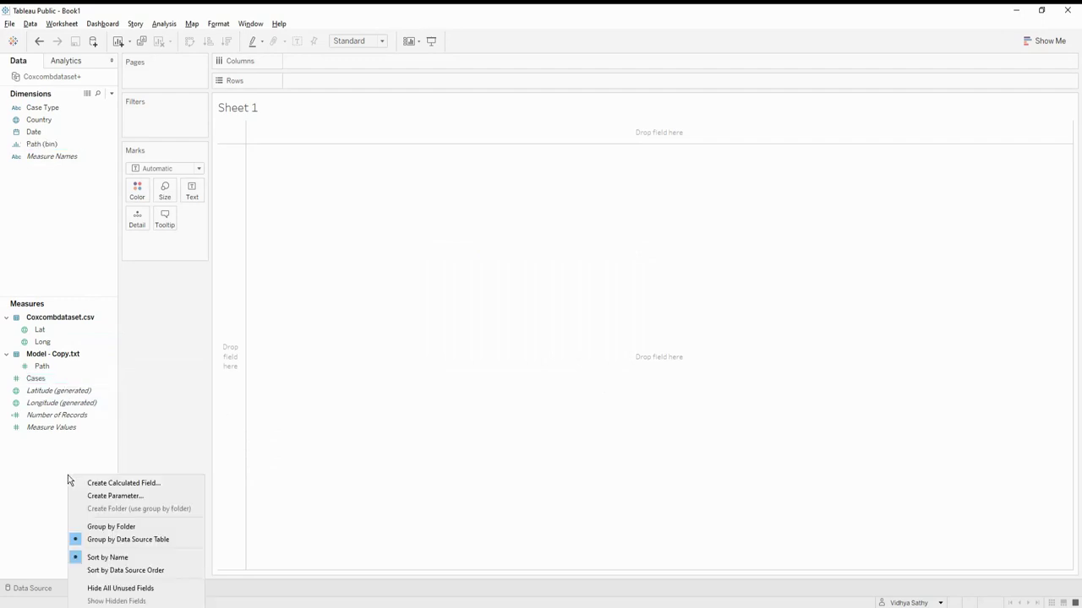
click(132, 486)
text(Index)
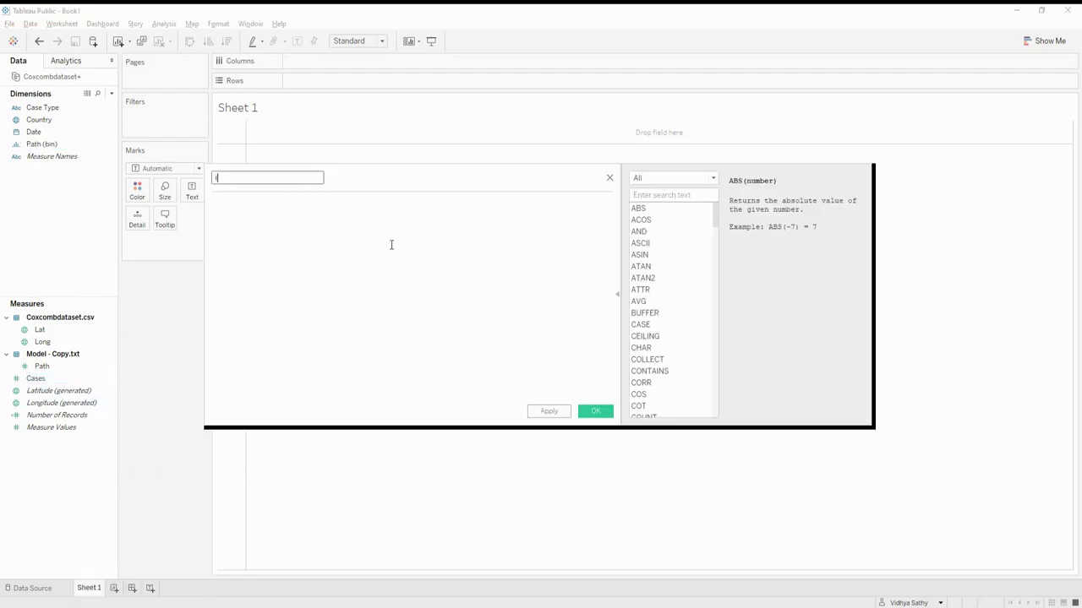
click(391, 246)
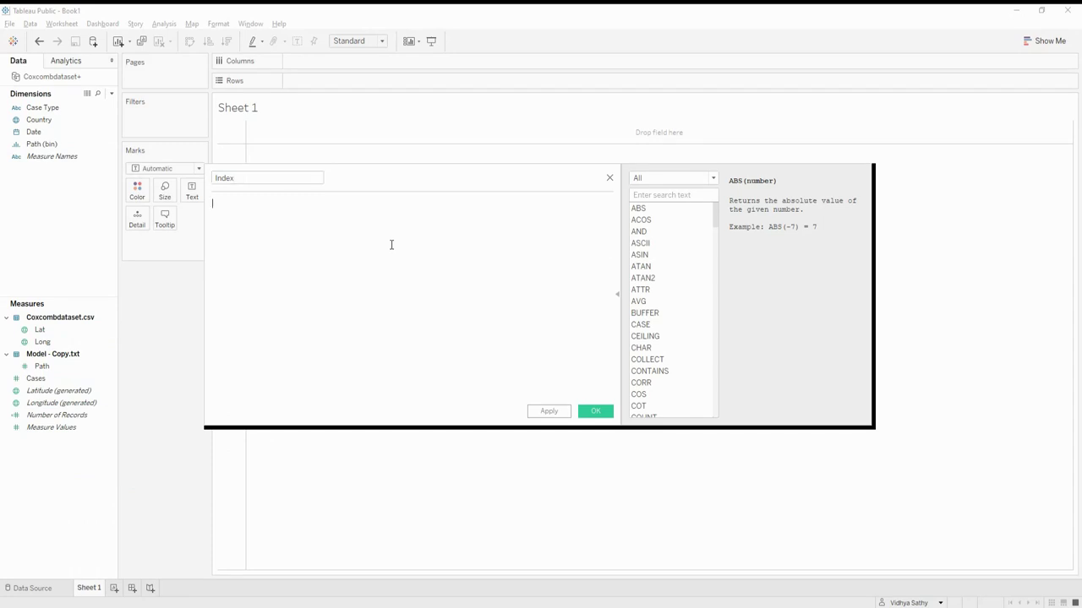
text(ind)
key(Return)
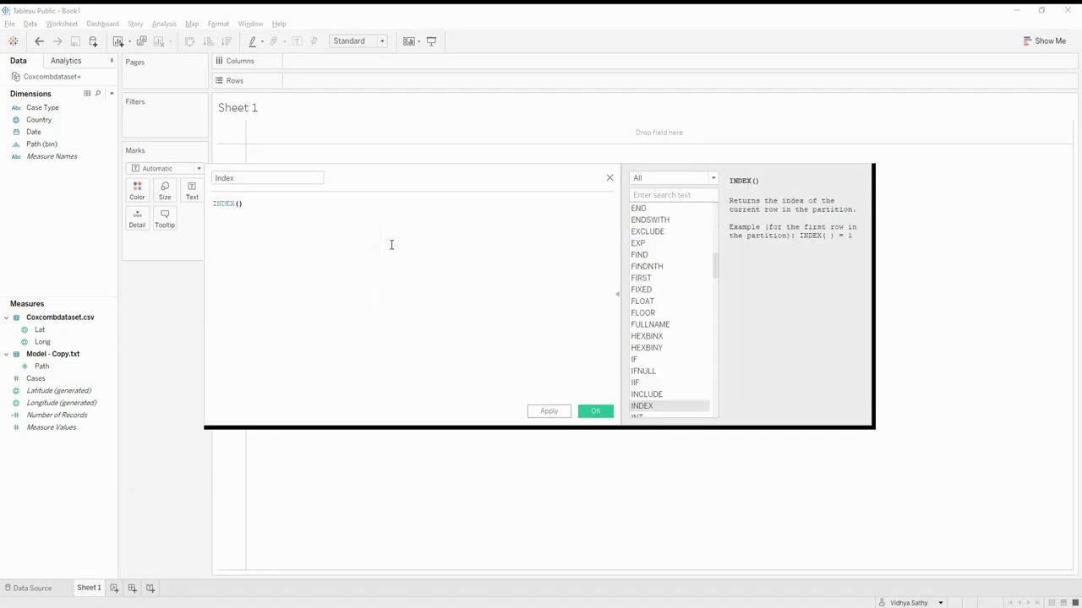
click(604, 414)
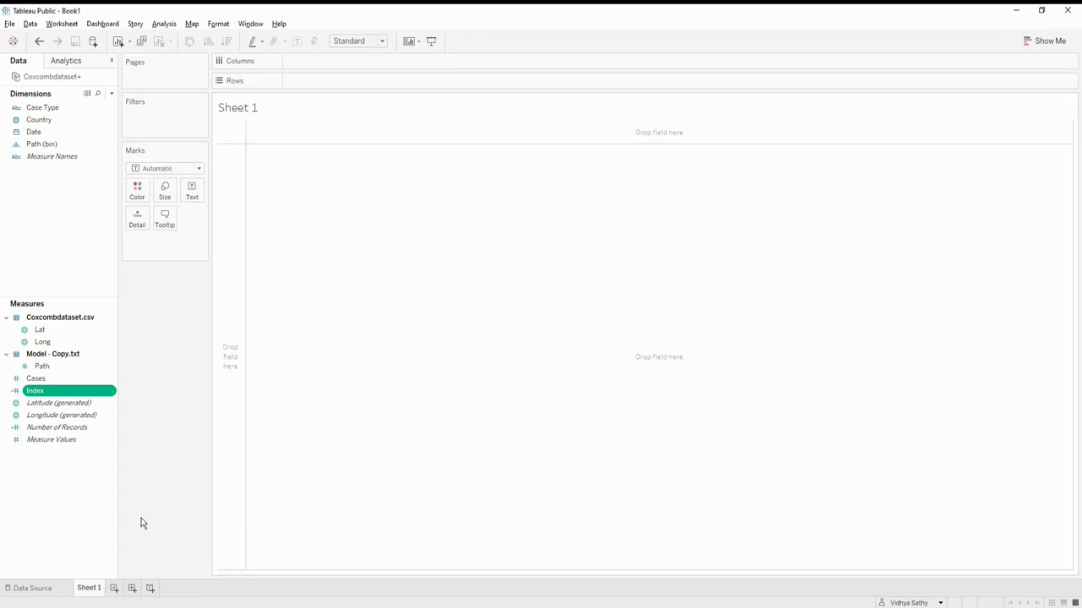
Start a new calculated field and name it edges
right_click(105, 492)
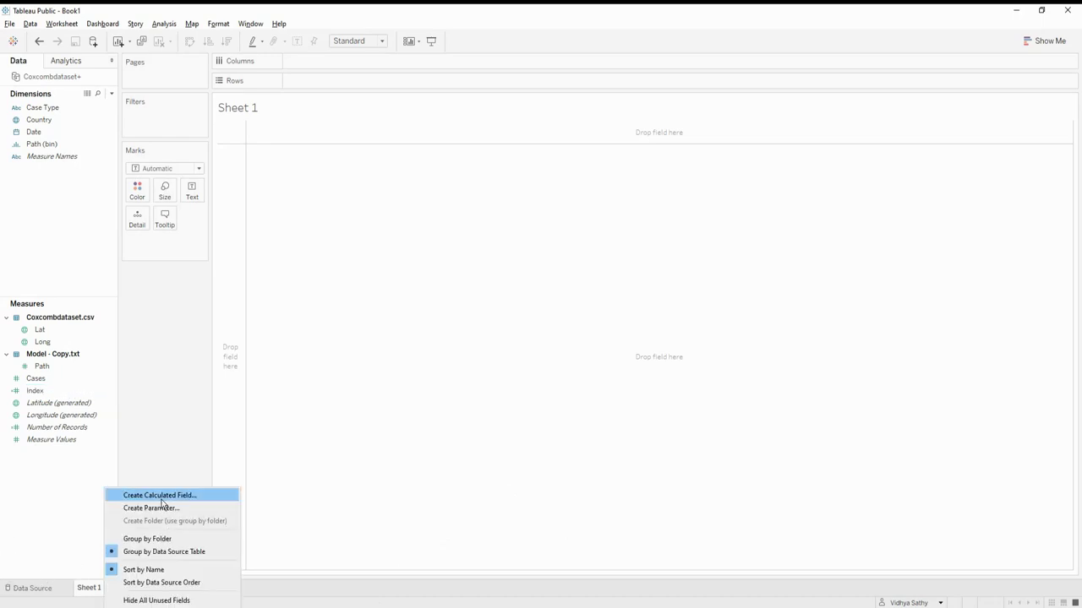
click(161, 499)
key(BackSpace)
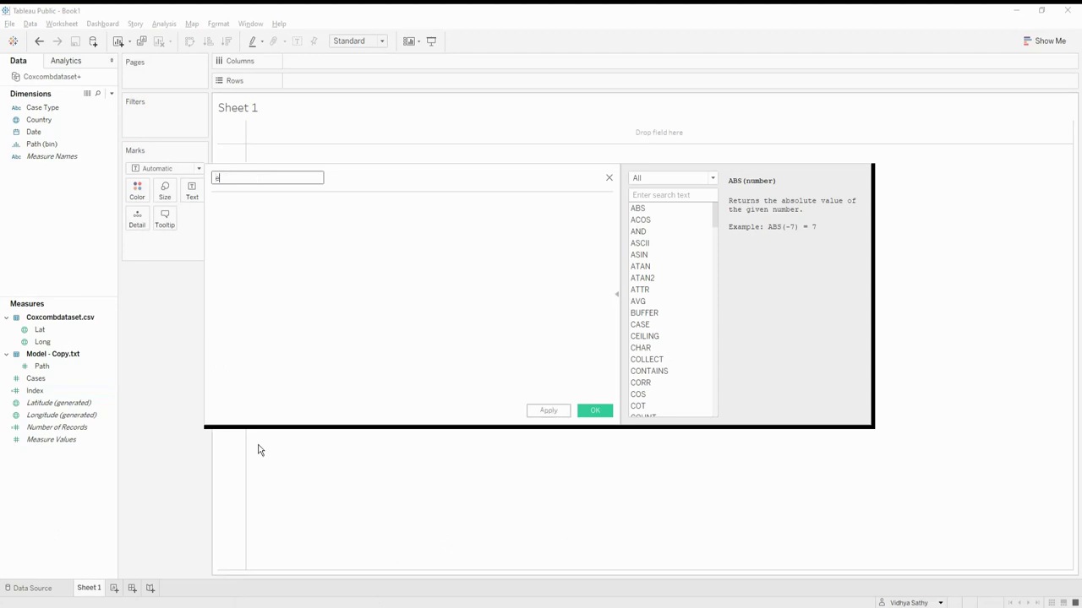
text(edges)
click(296, 328)
text(Ind)
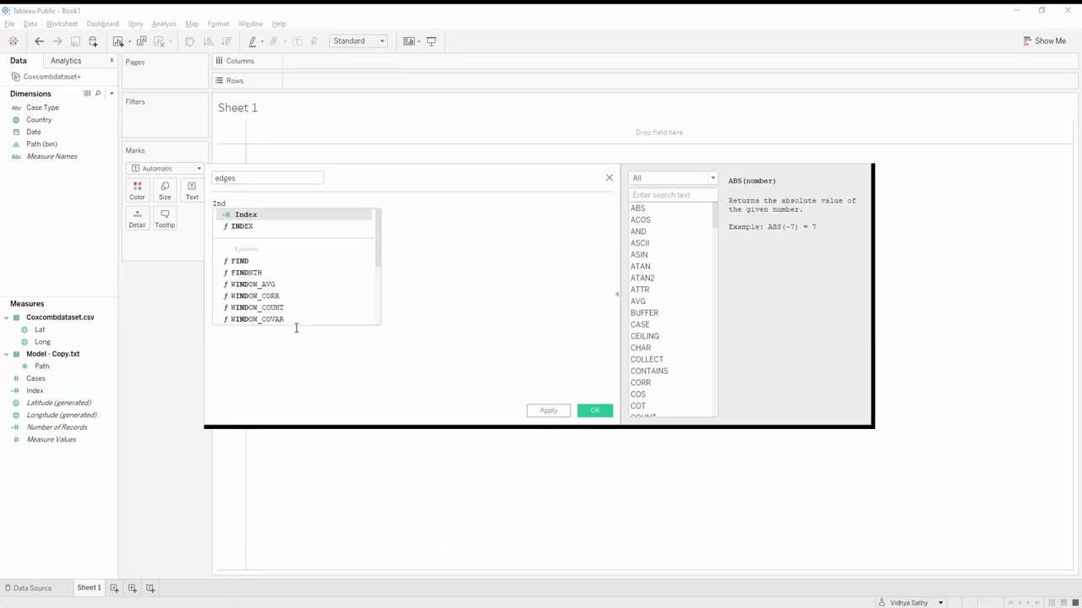
key(Return)
key(BackSpace)
key(BackSpace)
key(BackSpace)
key(BackSpace)
key(BackSpace)
key(BackSpace)
key(BackSpace)
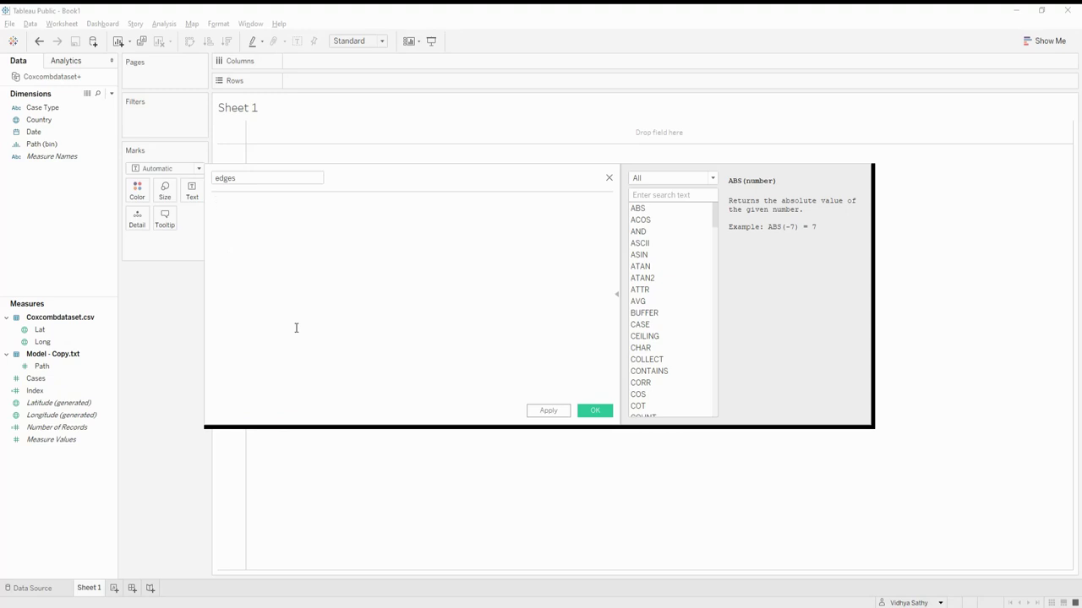
Set the edges formula to the INDEX() function and save the calculated field
text(Ind)
key(Down)
key(Return)
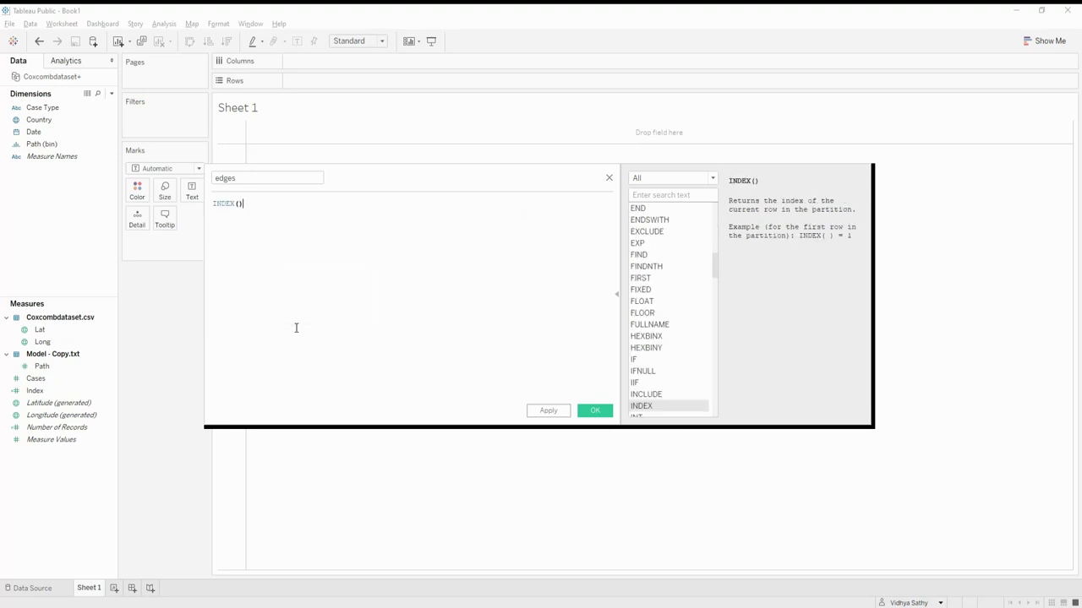
click(595, 410)
Create a calculated field named Count with the formula INDEX()
right_click(59, 514)
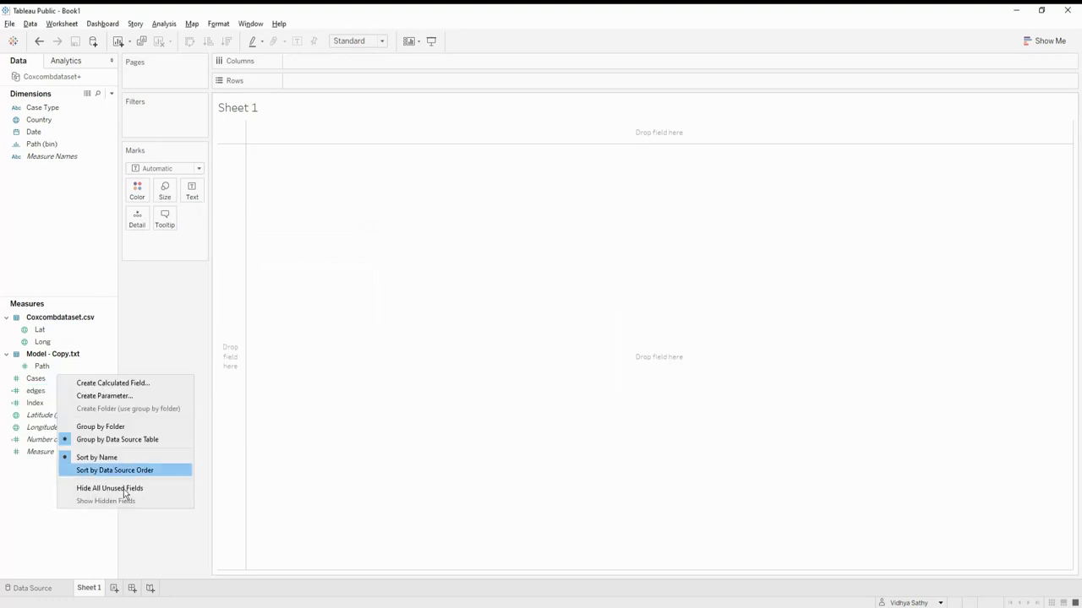
click(150, 382)
text(Count)
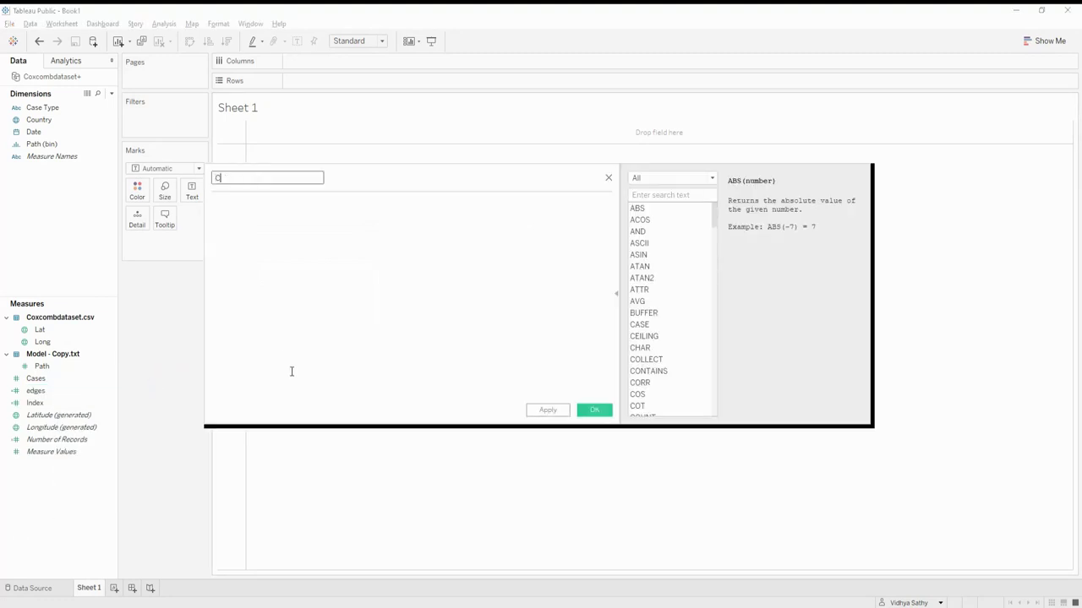
click(300, 331)
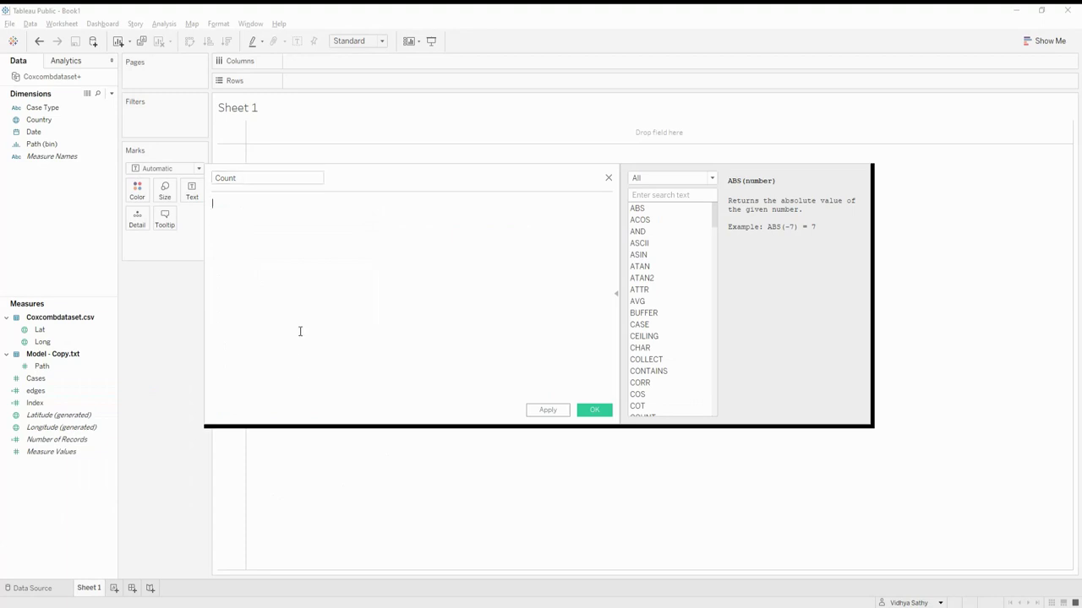
text(Index)
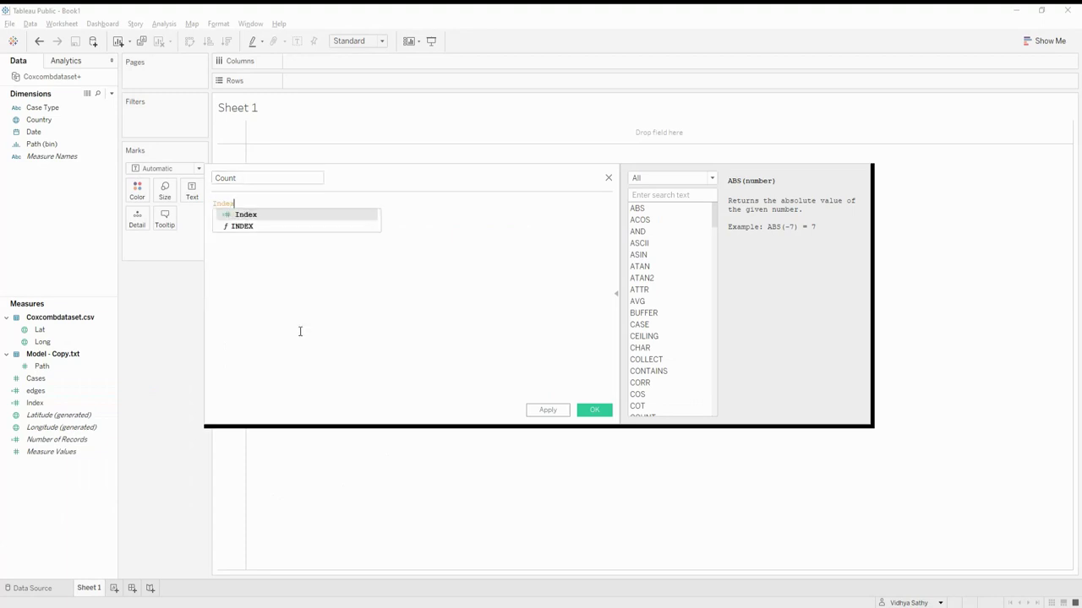
key(Down)
key(Return)
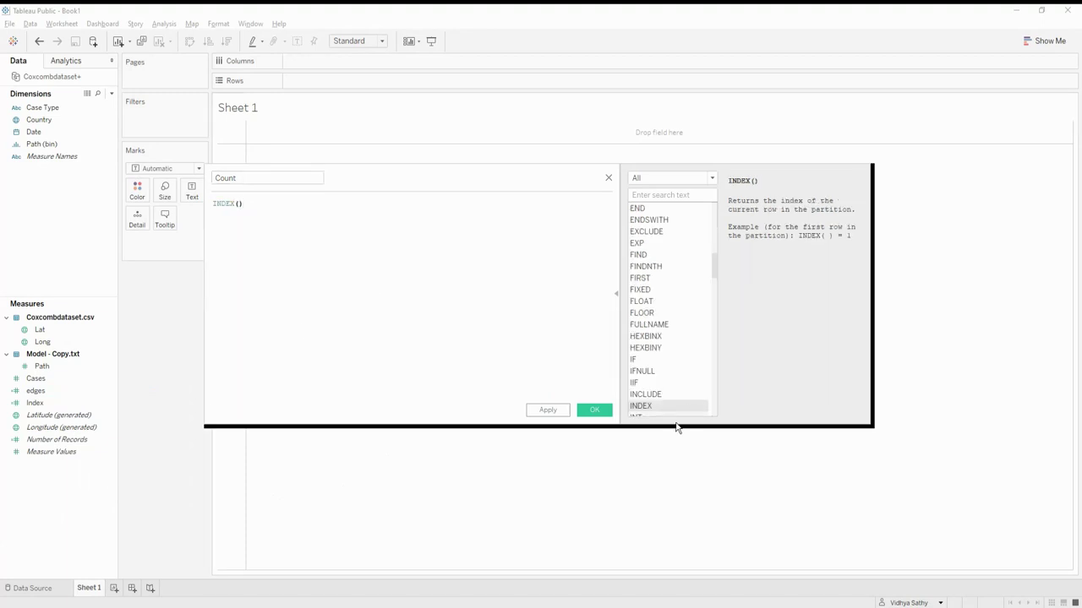
click(594, 410)
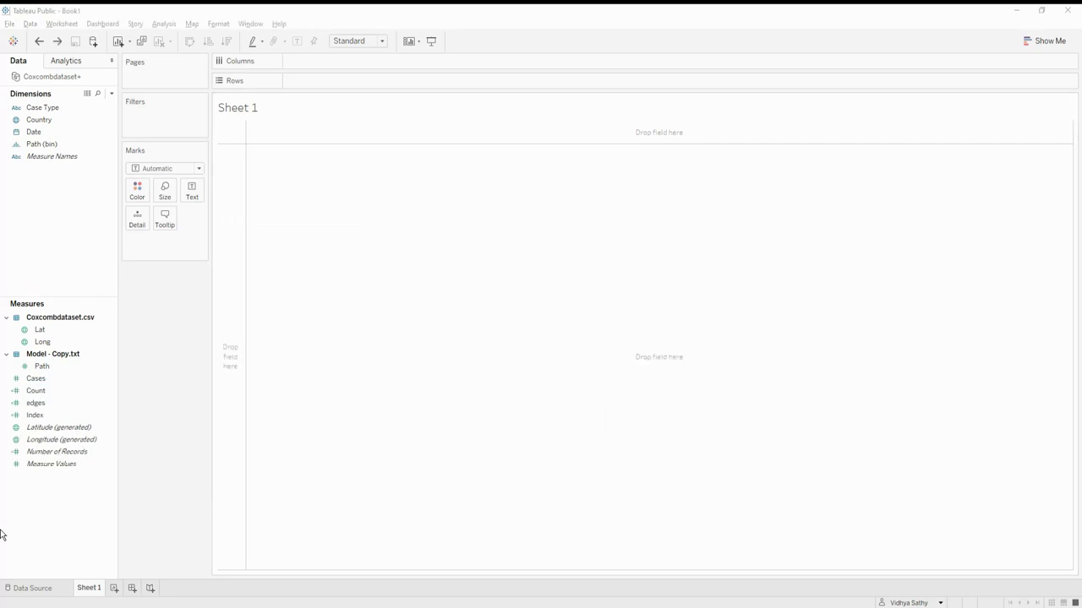
Create a calculated field named No. Of Segments with the formula WINDOW_MAX([Count])
right_click(33, 508)
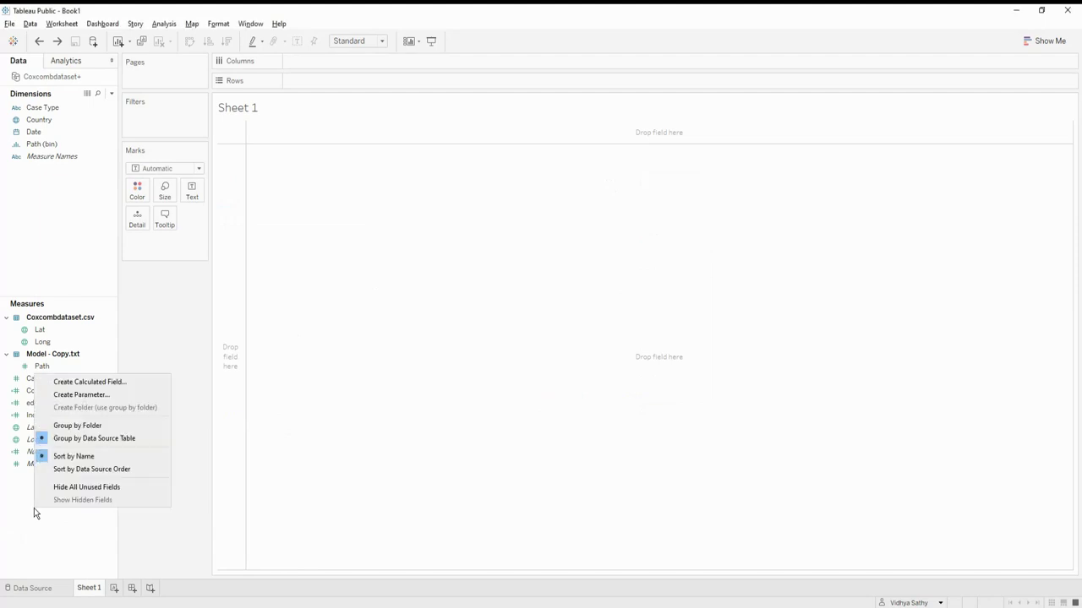
click(116, 387)
text(No. O)
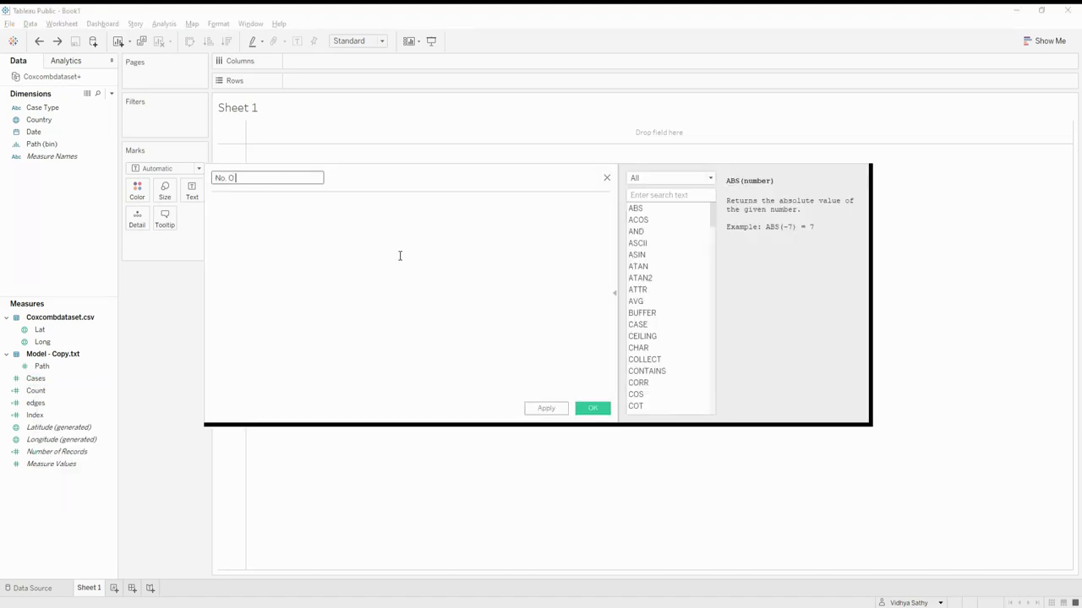
text(f Segments)
click(377, 253)
text(Win)
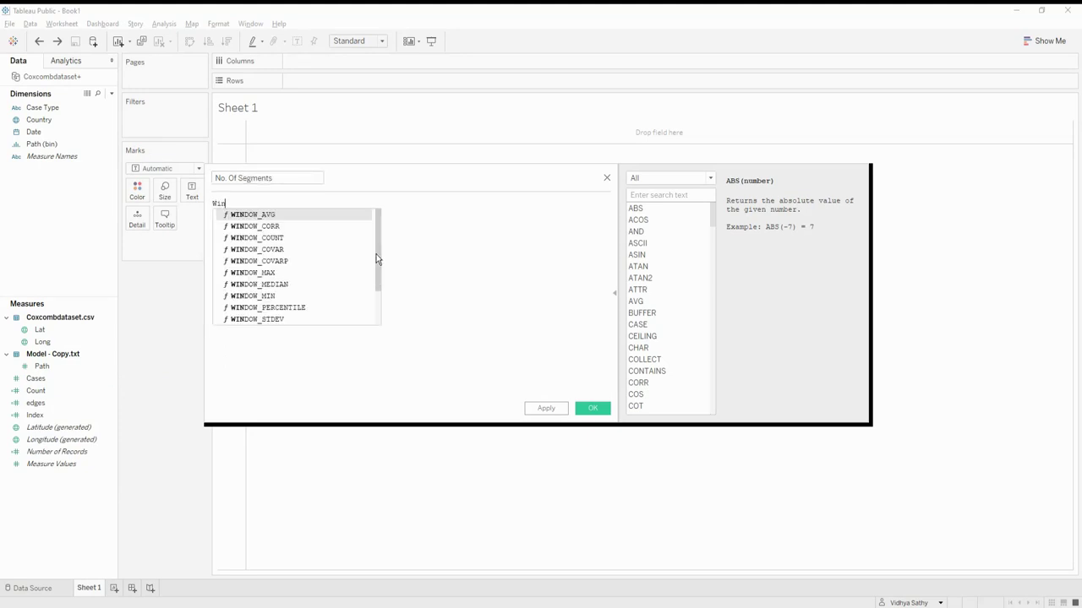
text(dow_ma)
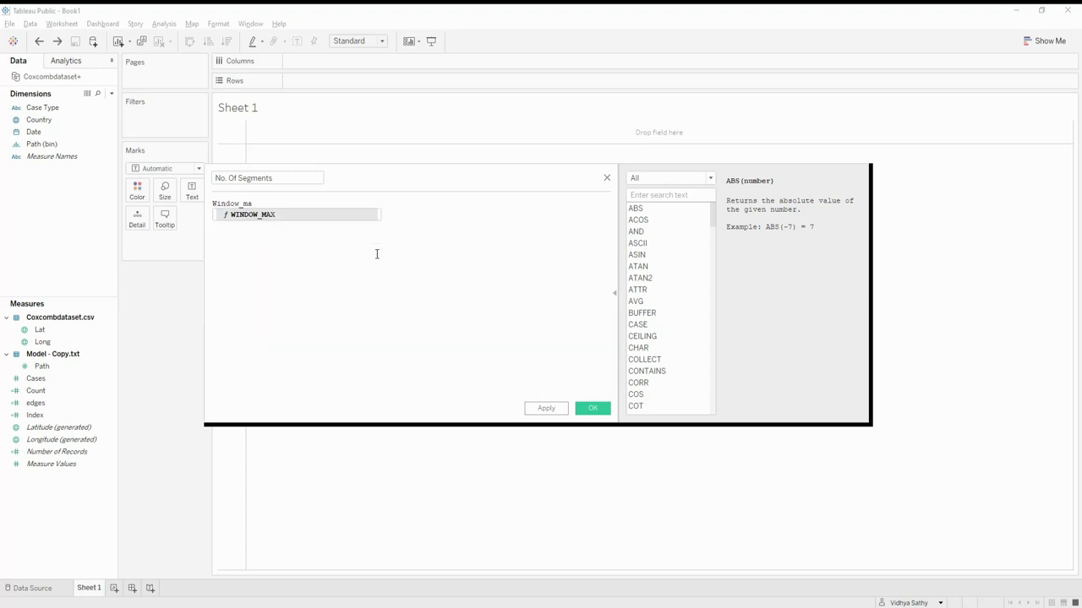
key(Return)
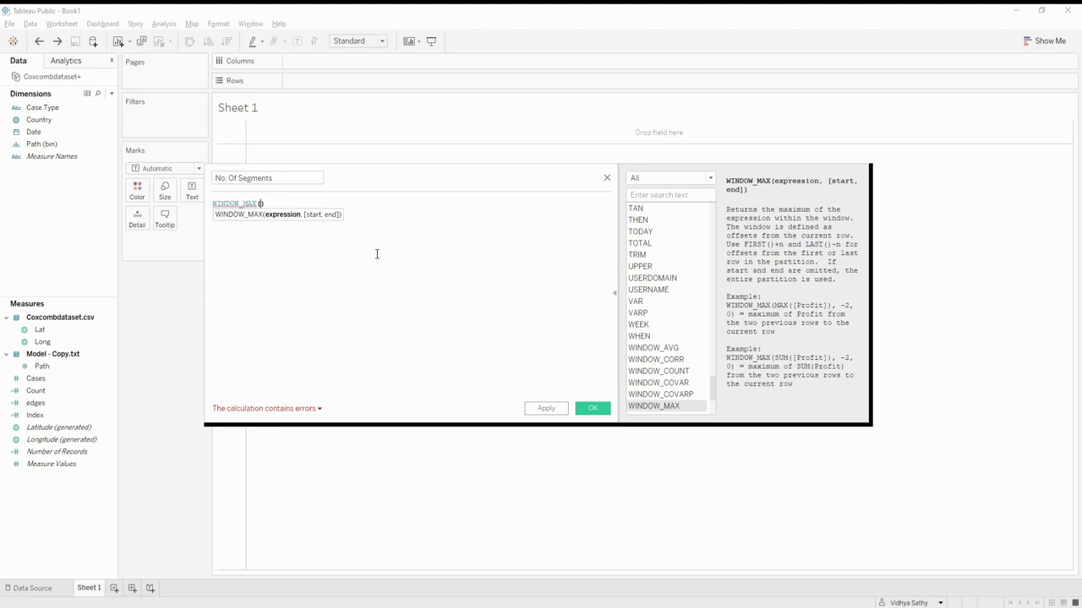
text(Count)
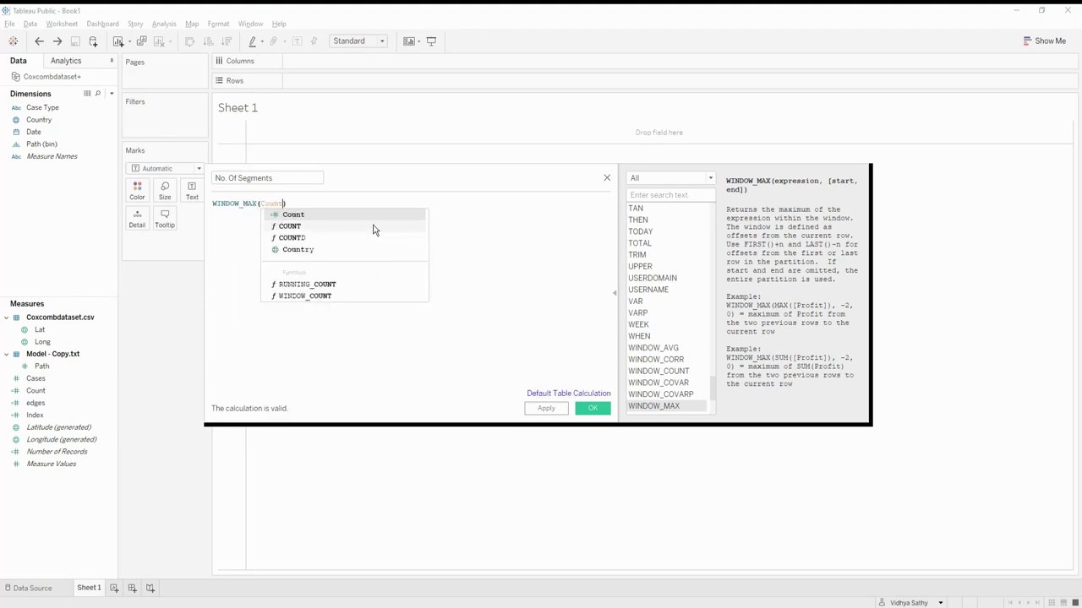
click(377, 216)
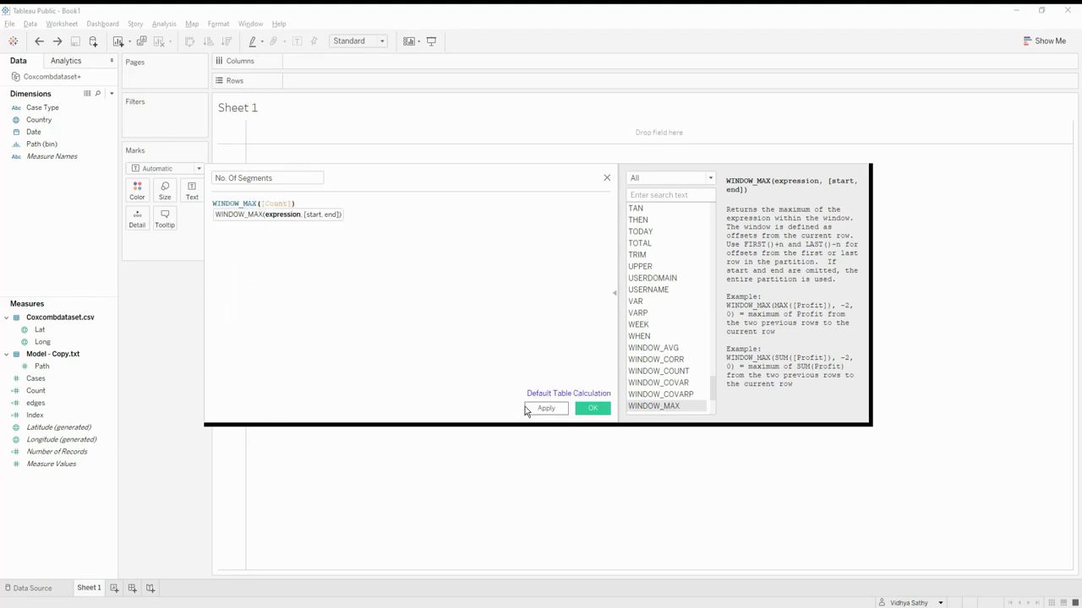
click(592, 409)
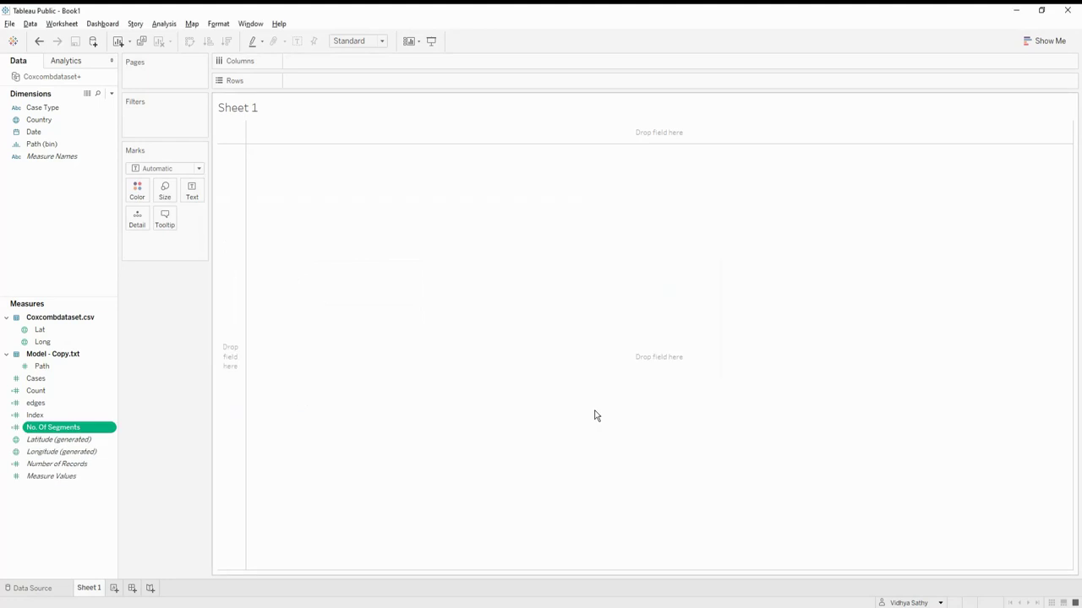
Start a new calculated field and name it Sum_Cases
right_click(49, 516)
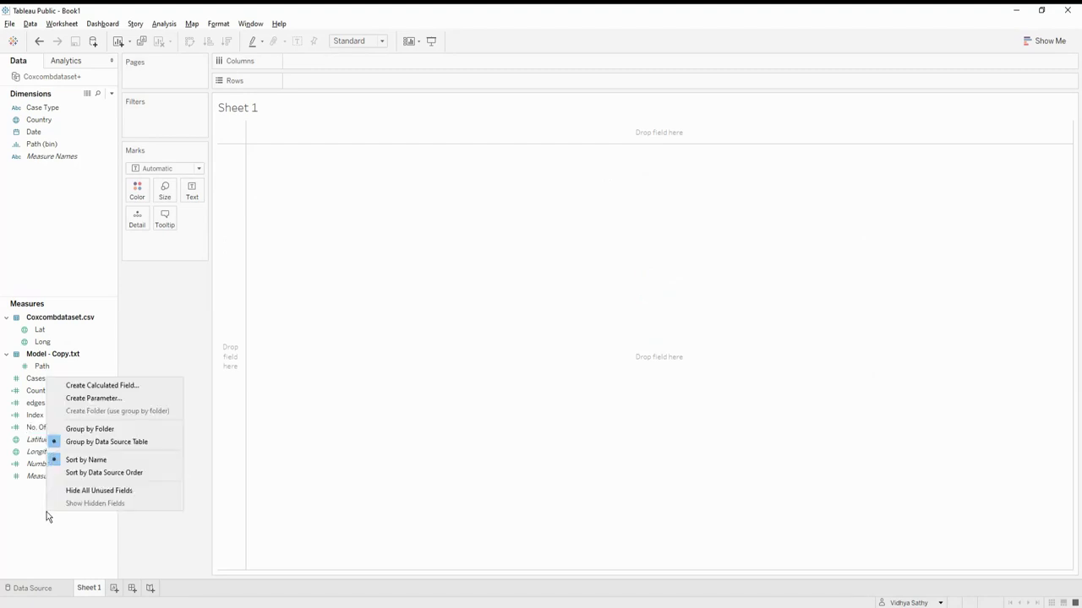
click(119, 390)
text(S)
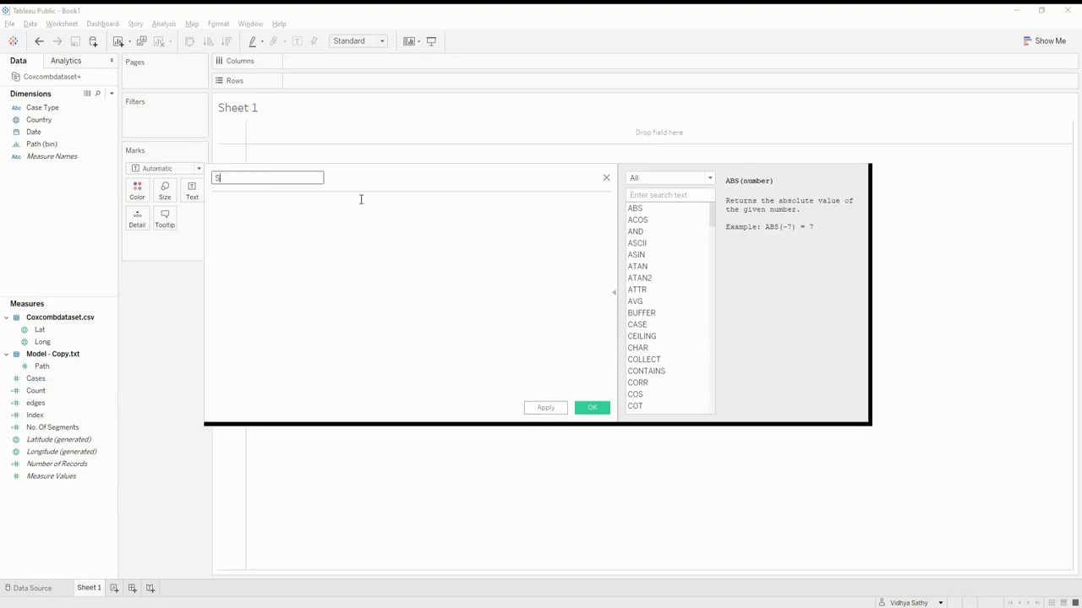
text(um_Cases)
click(307, 239)
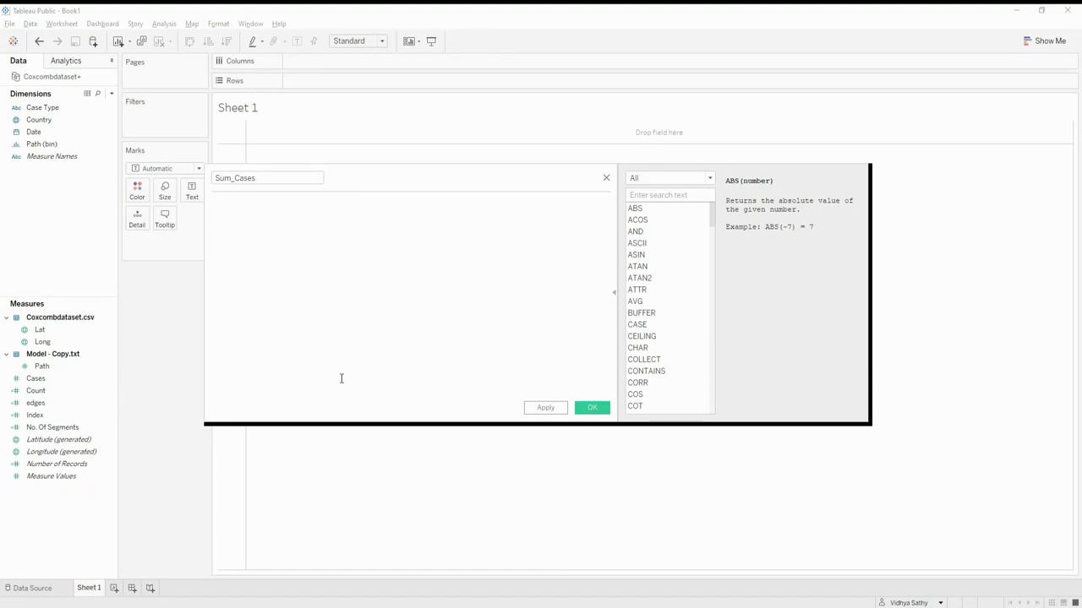
Set the Sum_Cases formula to WINDOW_MAX(SUM([Cases])) and save the calculated field
text(Window_ma)
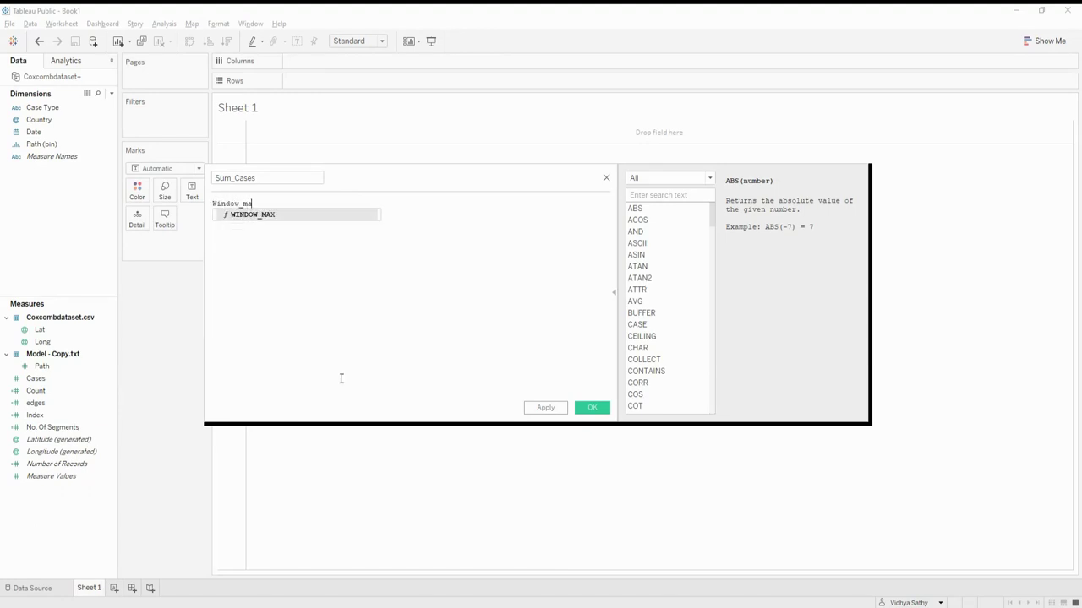
key(Return)
text(sum)
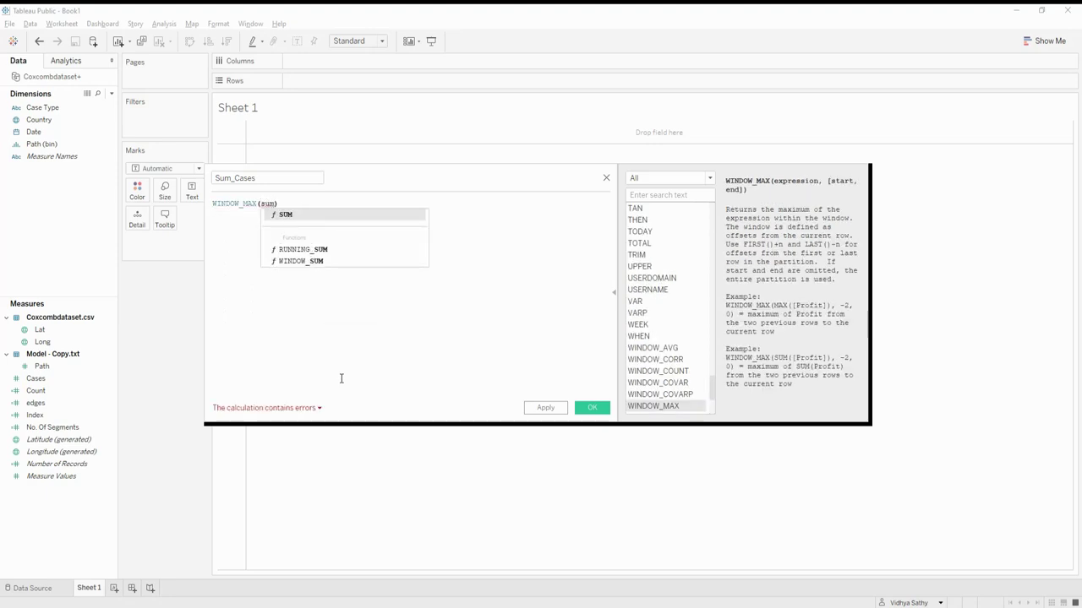
key(Return)
text(cas)
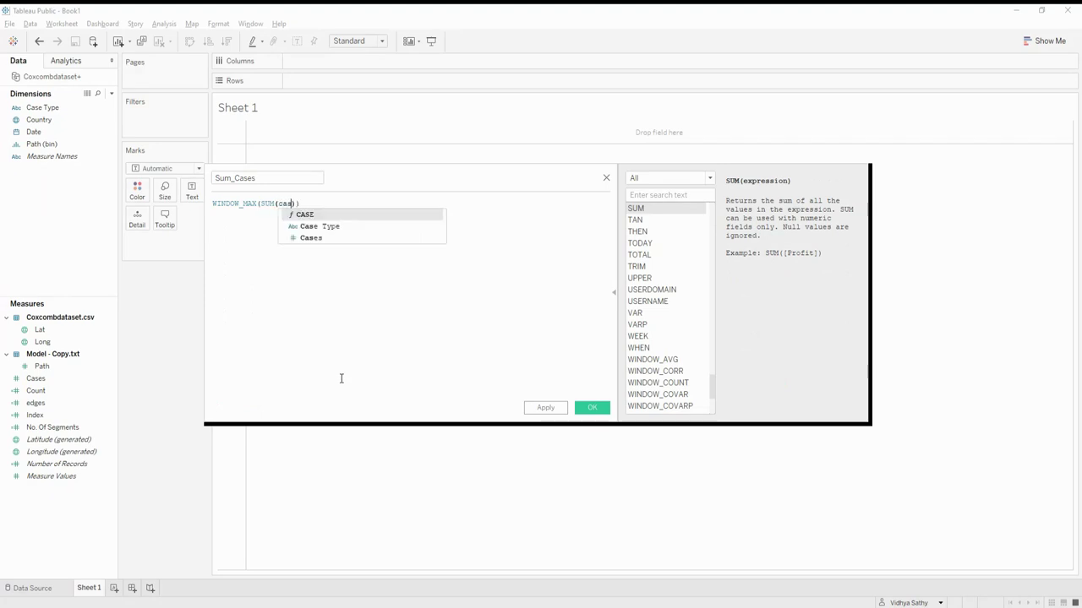
key(Down)
key(Down)
key(Return)
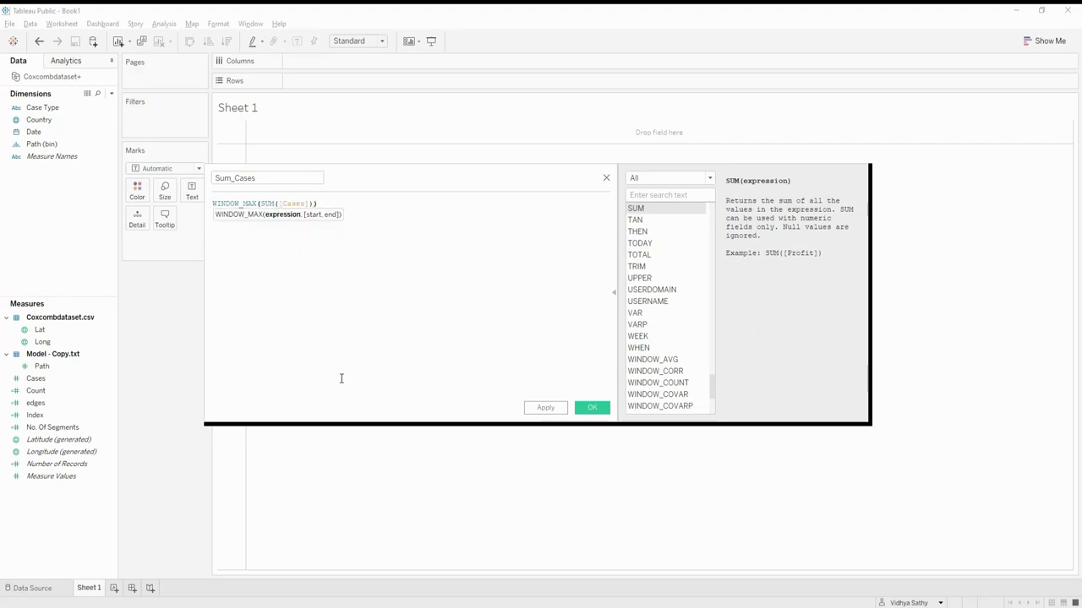
click(591, 407)
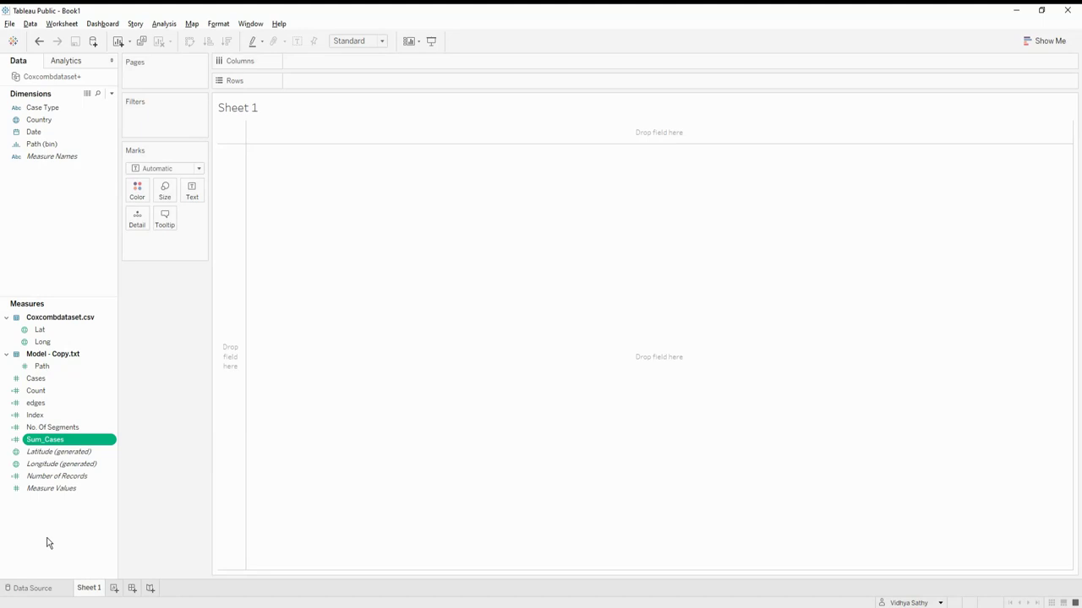
Create a calculated field named Radius with the formula SQRT(SUM([Cases]/PI()))
right_click(47, 542)
click(115, 419)
text(dius)
click(358, 271)
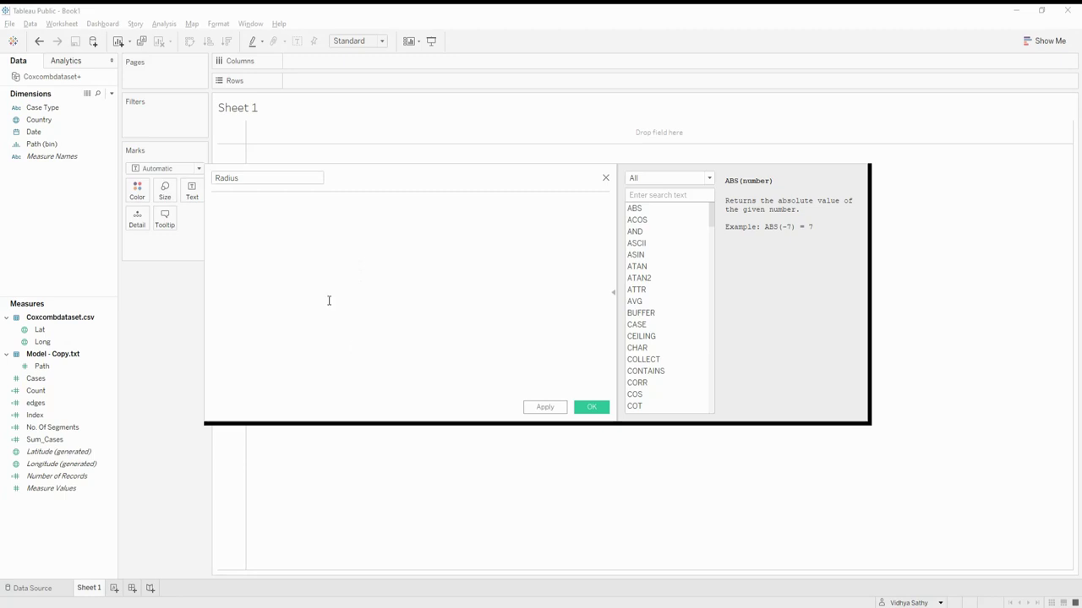
text(SQRT(SUM([Cases]/PI())))
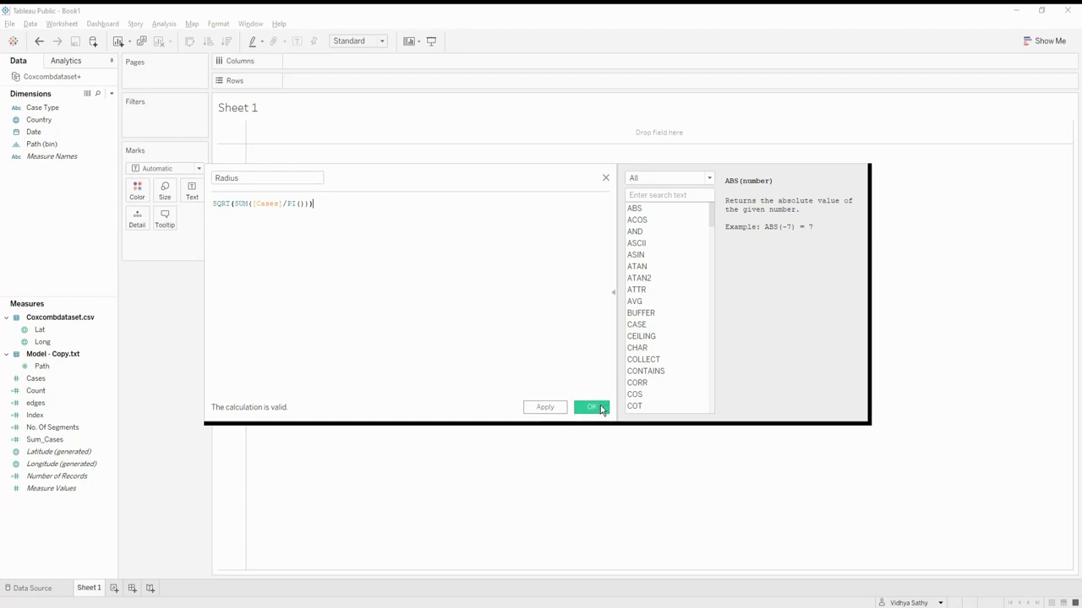
click(591, 407)
Create a calculated field named Angle with the formula ([Edges]-1)*(2*PI()/WINDOW_MAX([Edges]))
right_click(70, 539)
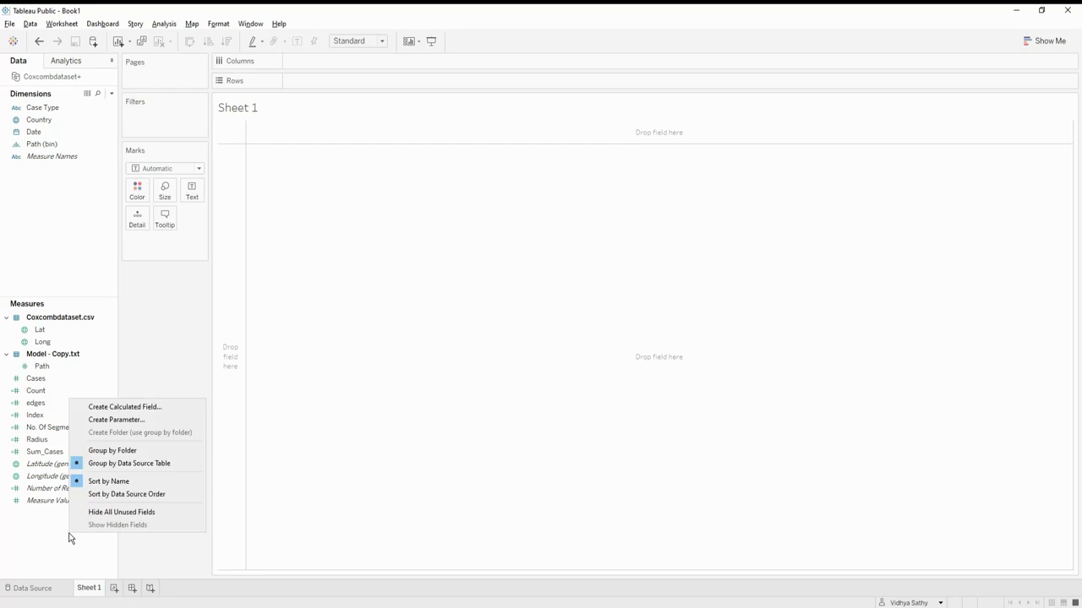
click(127, 411)
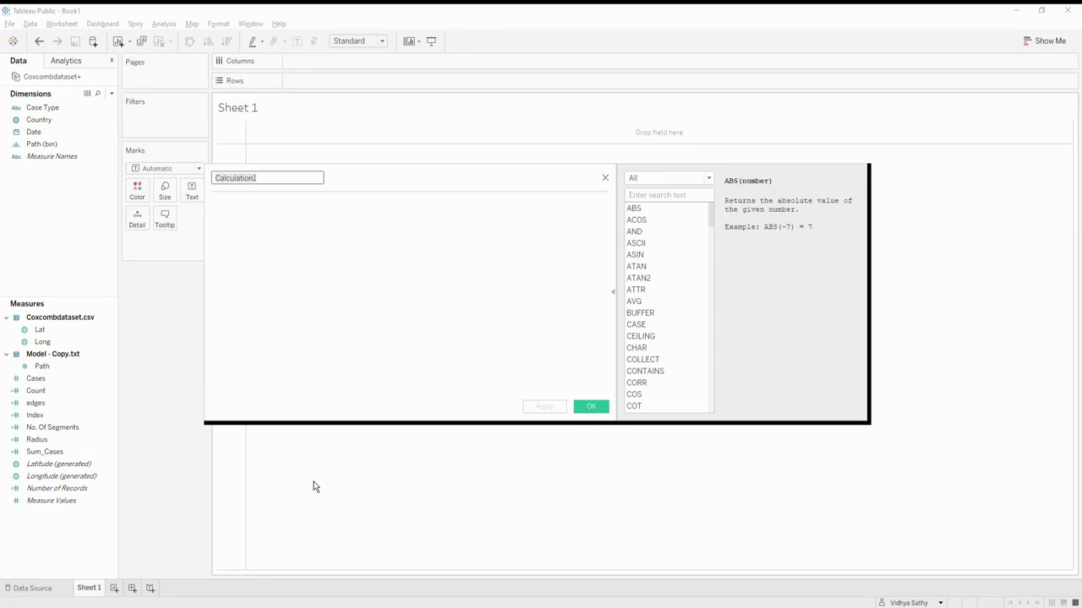
text(Angle)
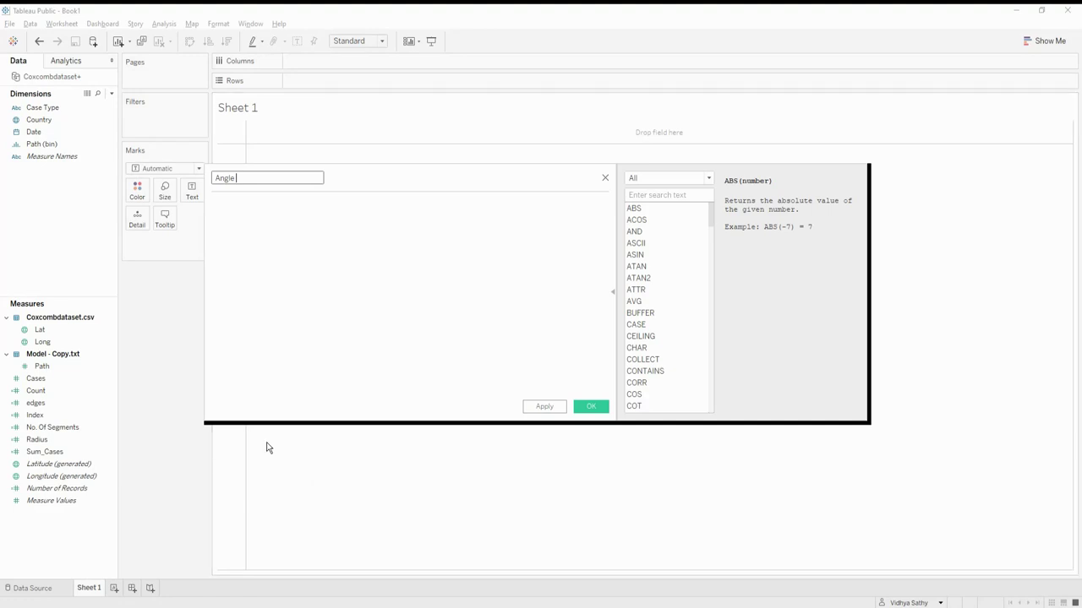
key(Tab)
text(([Edges]-1)*(2*PI()/WINDOW_MAX([Edges])))
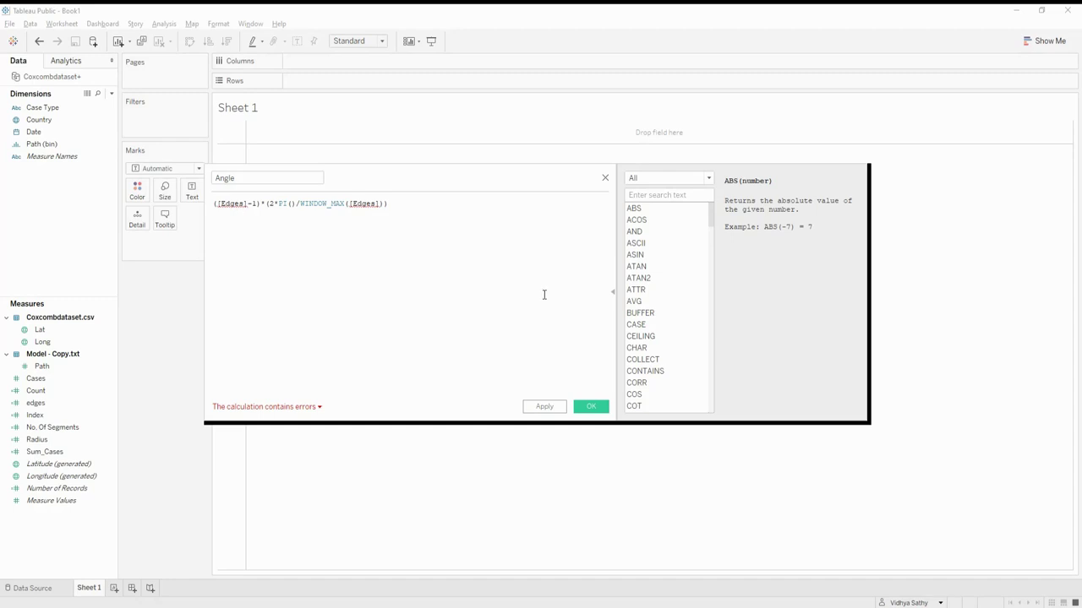
click(592, 406)
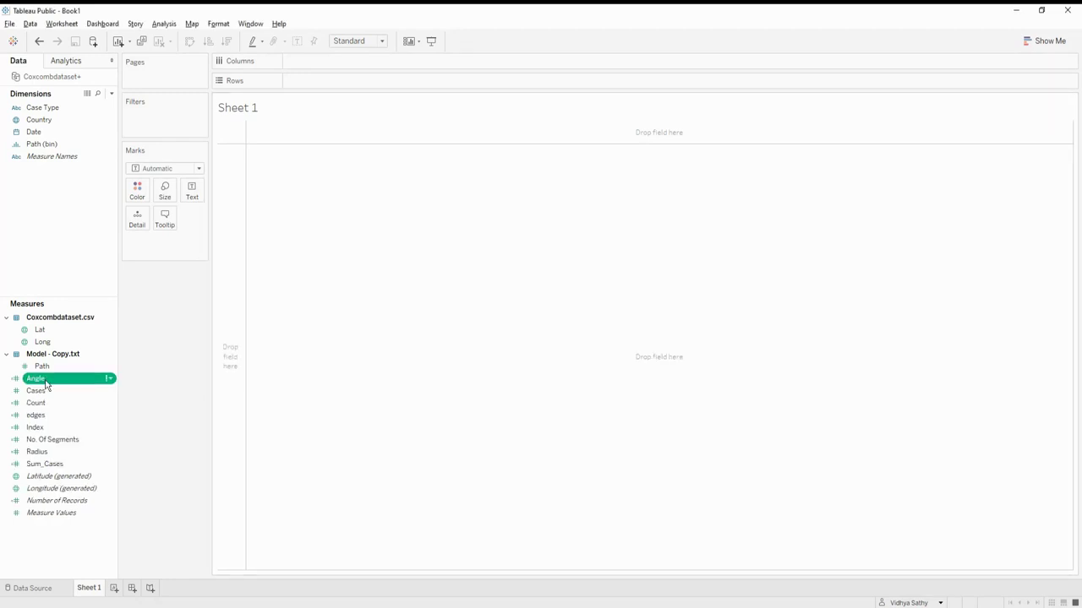
Rename the edges measure to Edges with a capital E
click(112, 416)
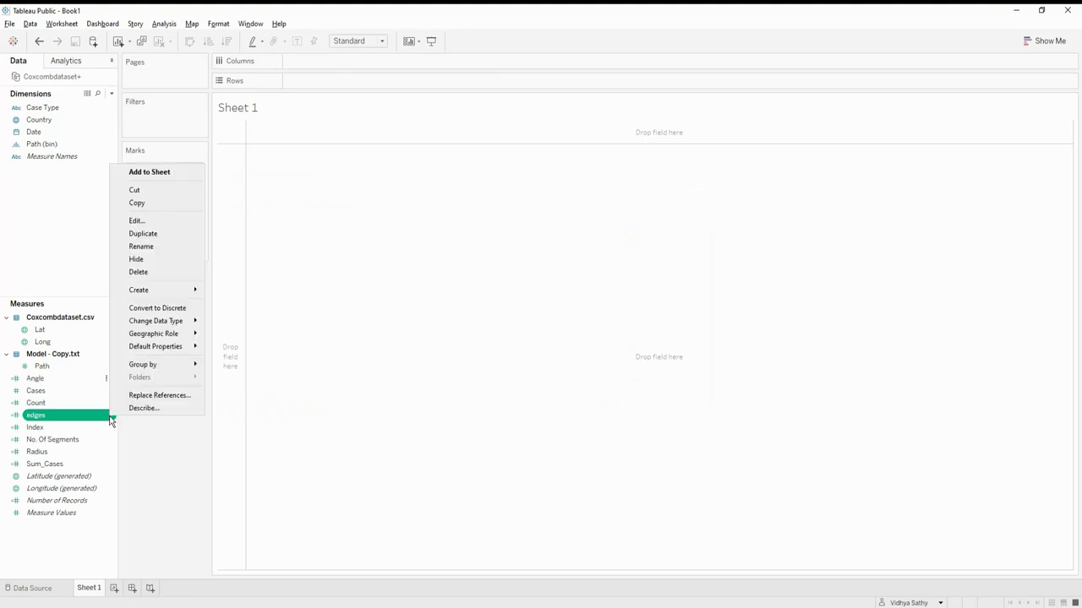
click(174, 247)
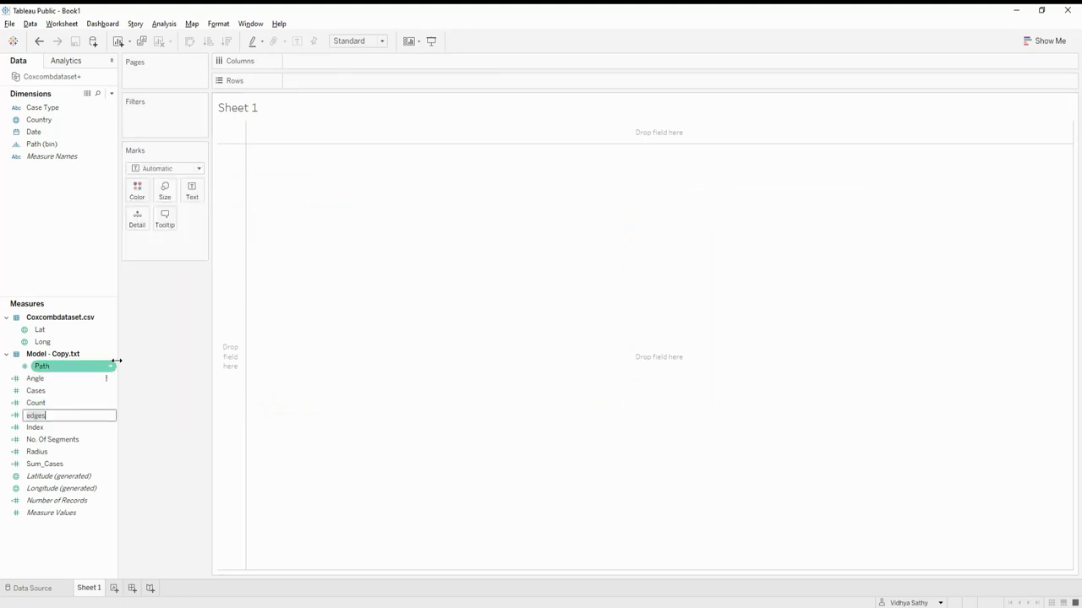
click(31, 416)
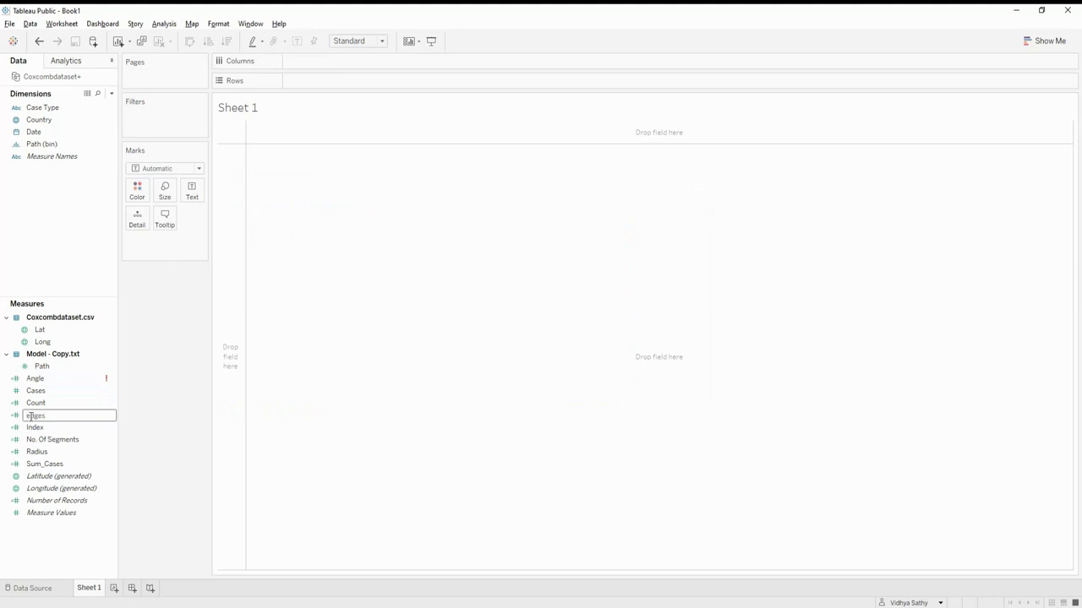
key(BackSpace)
text(E)
click(52, 543)
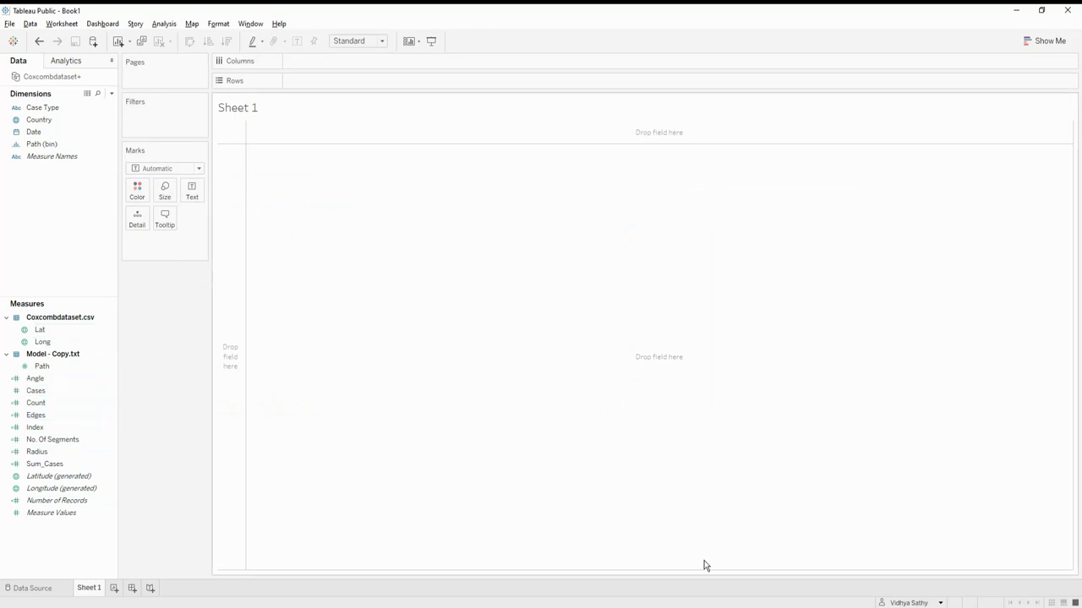
Create calculated field X with the formula IIF([Index]=1 OR [Index]=WINDOW_MAX([Index]),0, WINDOW_MAX([Radius]) * COS([Angle ]+ ((([Index]-2)*WINDOW_MAX(2*PI())/([No. Of Segments]*99)))))
right_click(89, 546)
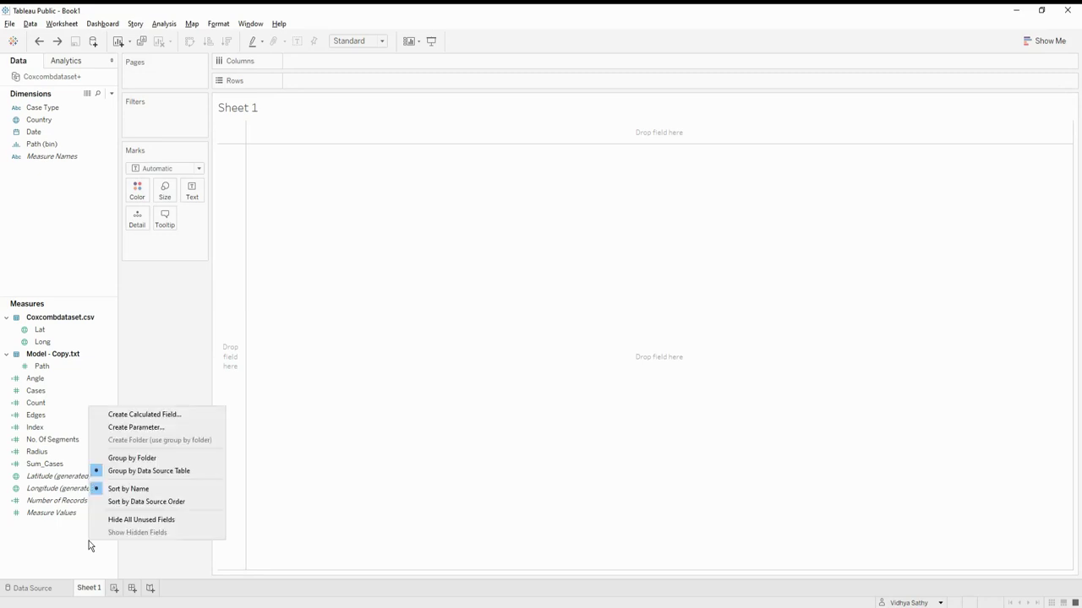
click(148, 420)
text(X)
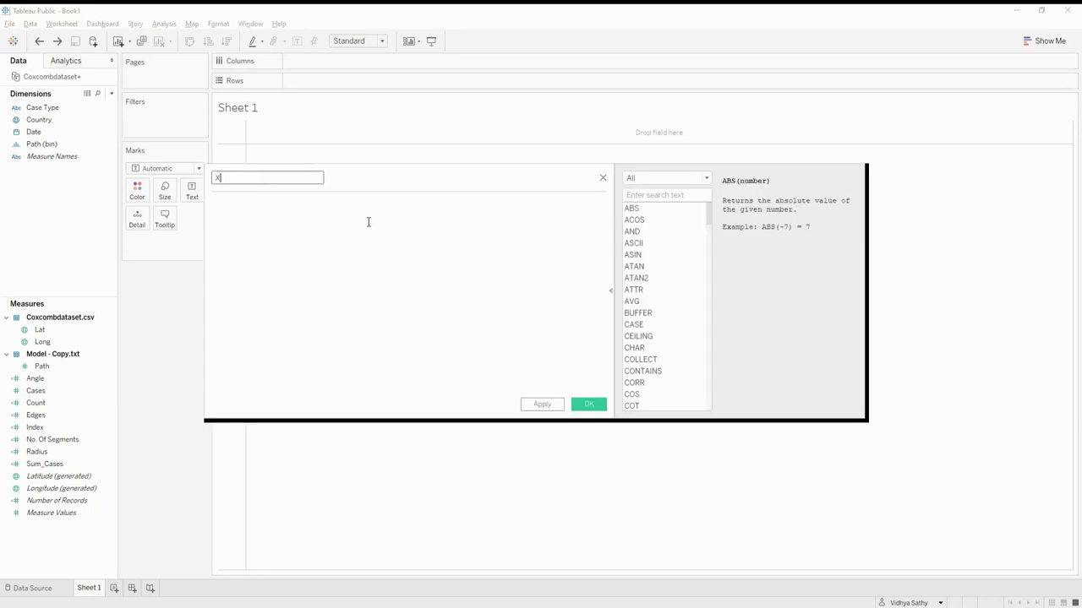
click(322, 246)
text(IIF([Index]=1 OR [Index]=WINDOW_MAX([Index]),0, WINDOW_MAX([Radius]) * COS([Angle ]+ ((([Index]-2)*WINDOW_MAX(2*PI())/([No. Of Segments]*99))))))
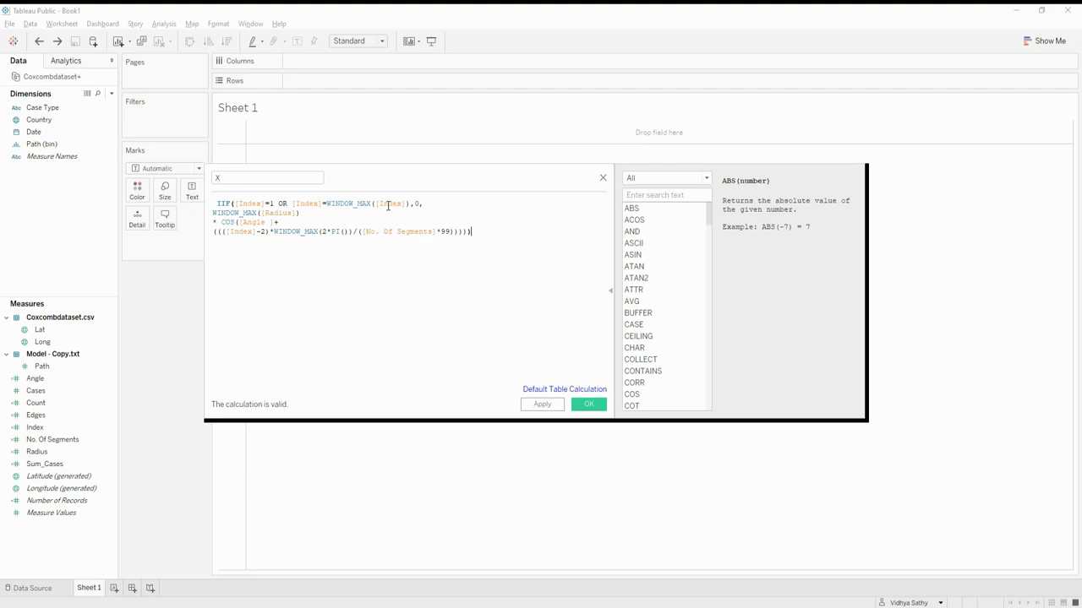
click(418, 204)
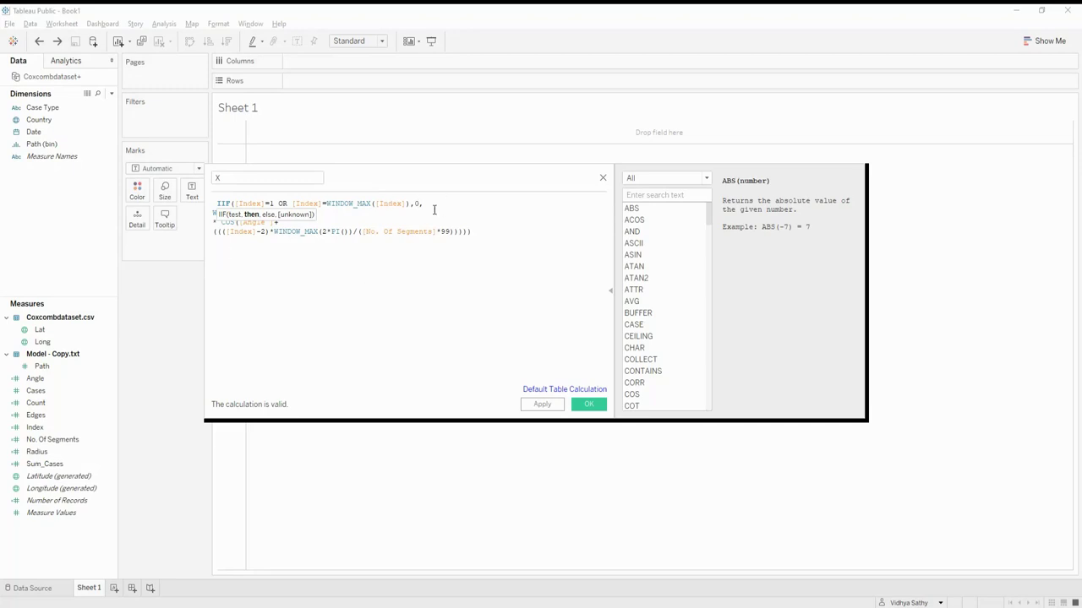
key(Down)
click(436, 205)
click(321, 294)
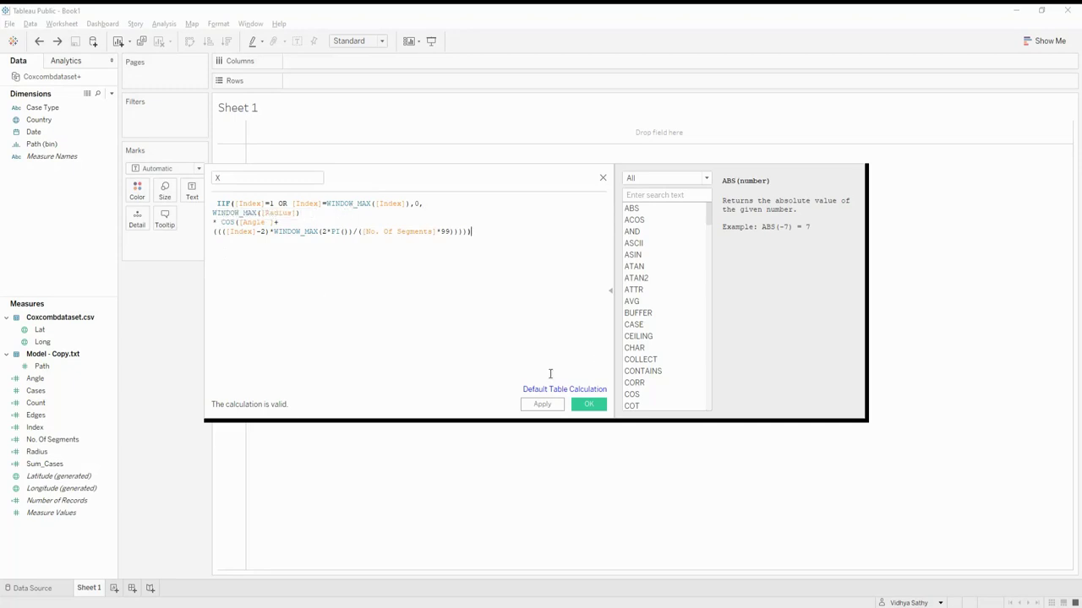
click(591, 405)
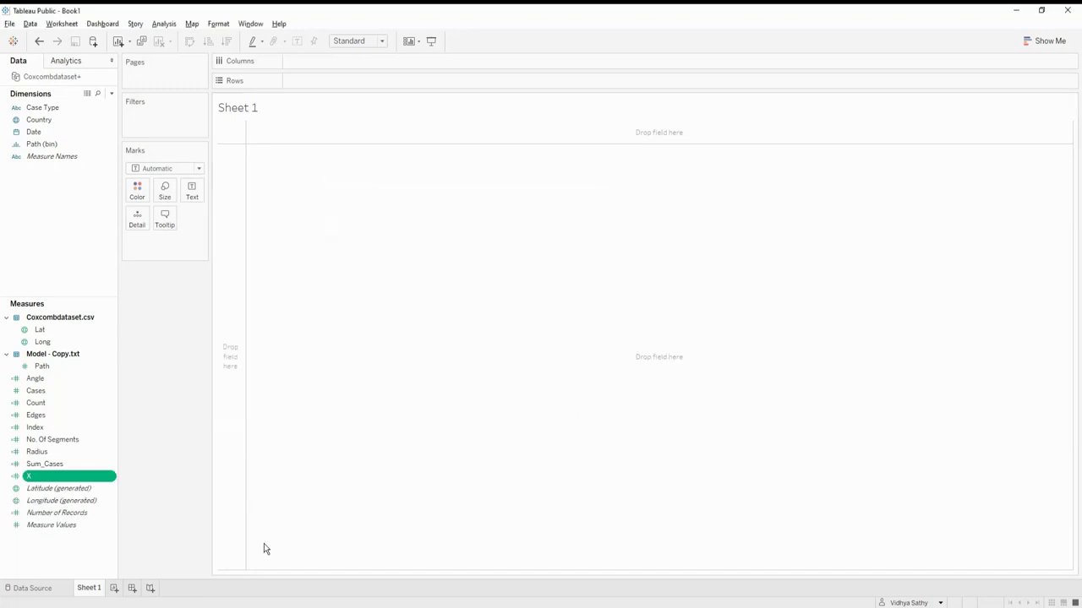
Create calculated field Y with the same formula as X, replacing the COS function with SIN
right_click(77, 550)
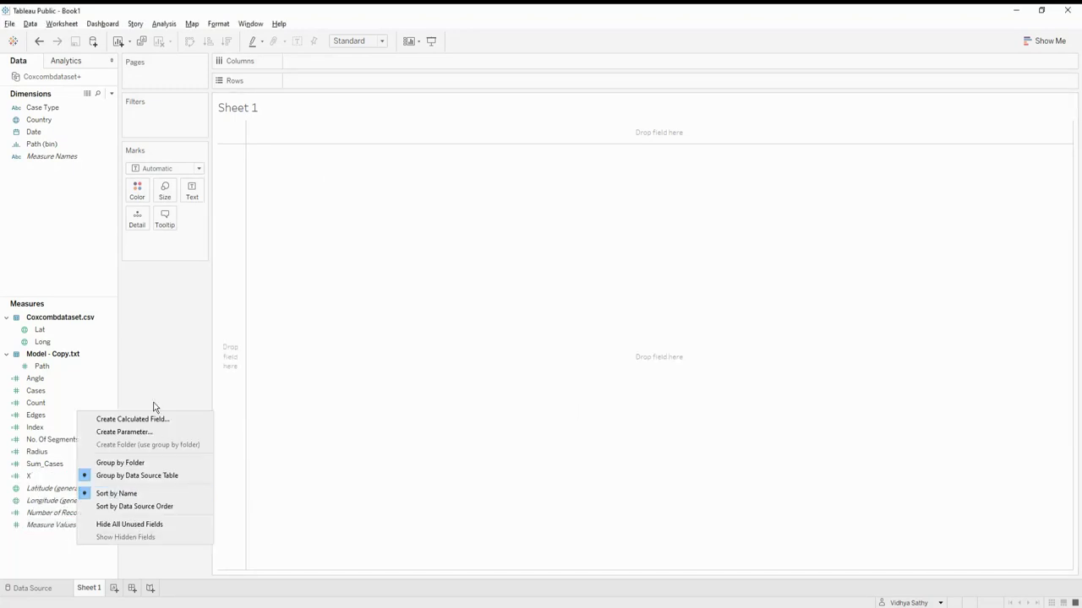
click(146, 417)
text(Y)
click(391, 300)
text(IIF([Index]=1 OR [Index]=WINDOW_MAX([Index]),0, WINDOW_MAX([Radius]) * COS([Angle]+ (((WINDOW_MAX([Index])-[Index])*(2*PI())/([No. Of Segments]*99))))))
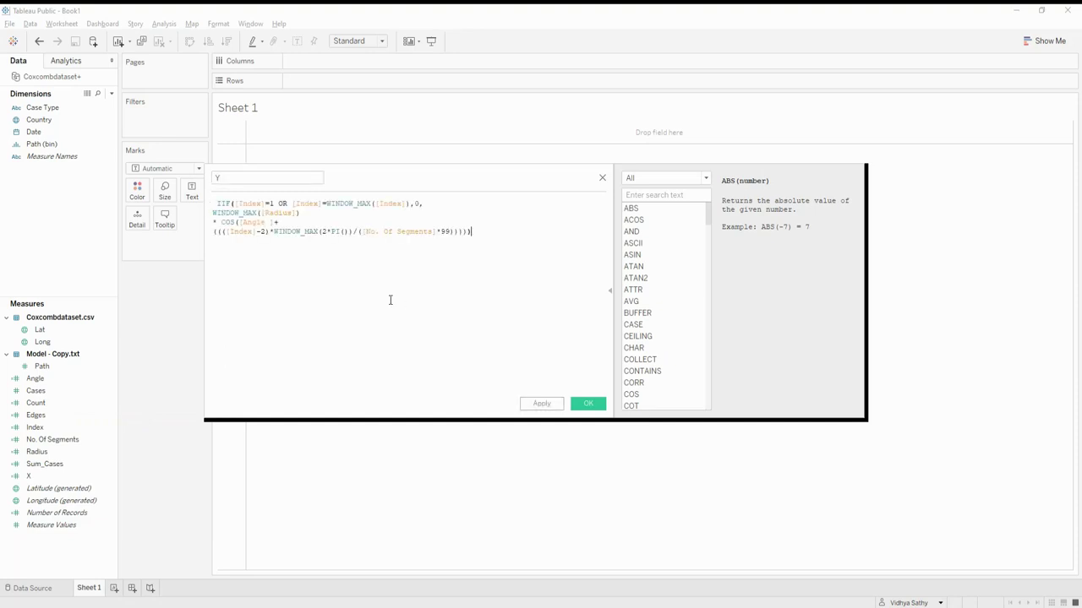
double_click(228, 222)
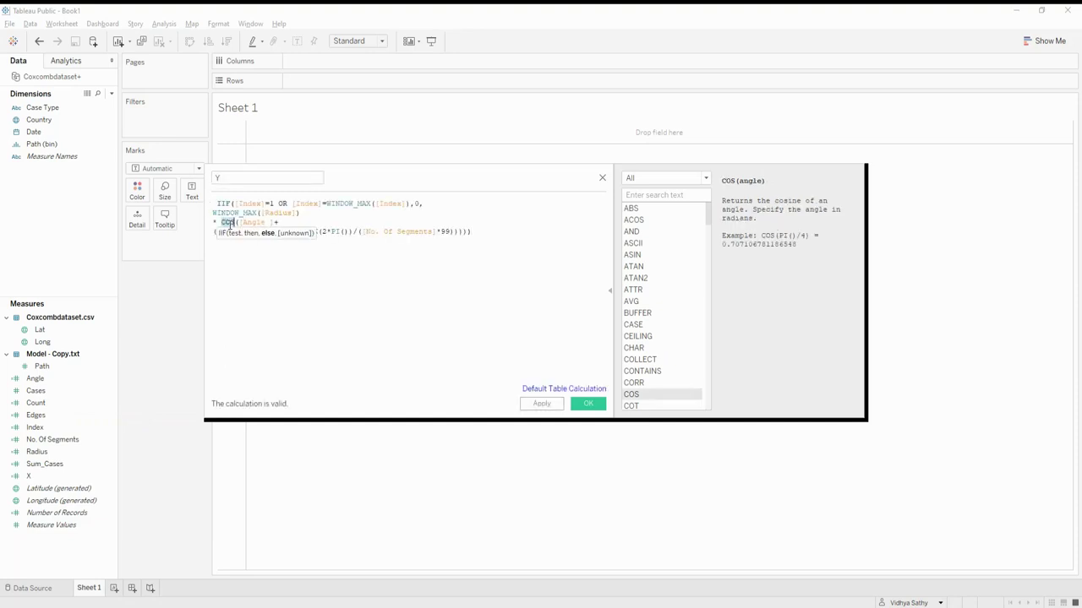
text(SIn)
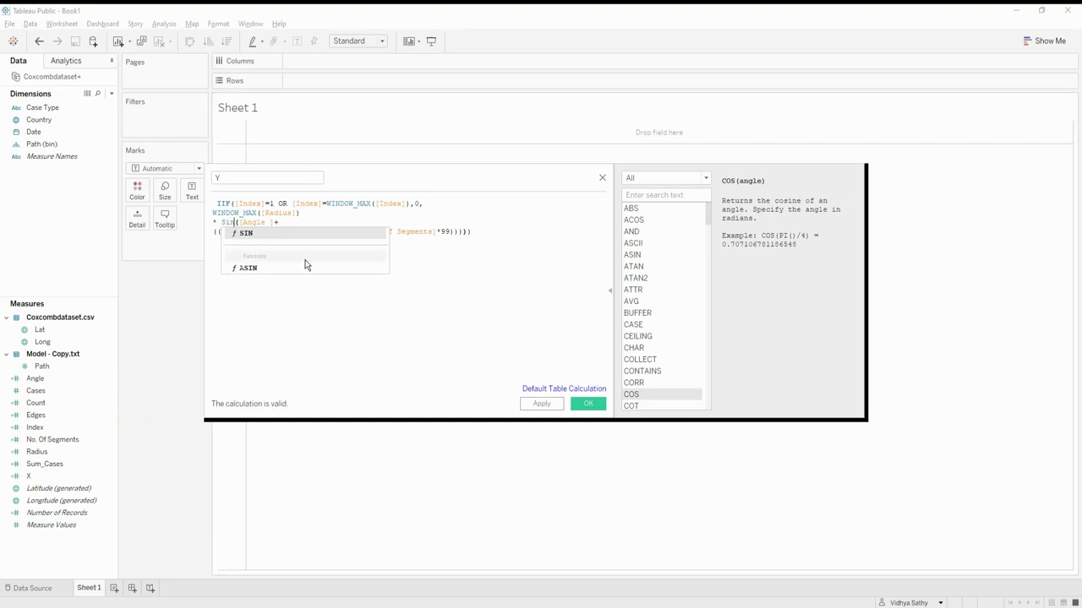
click(280, 235)
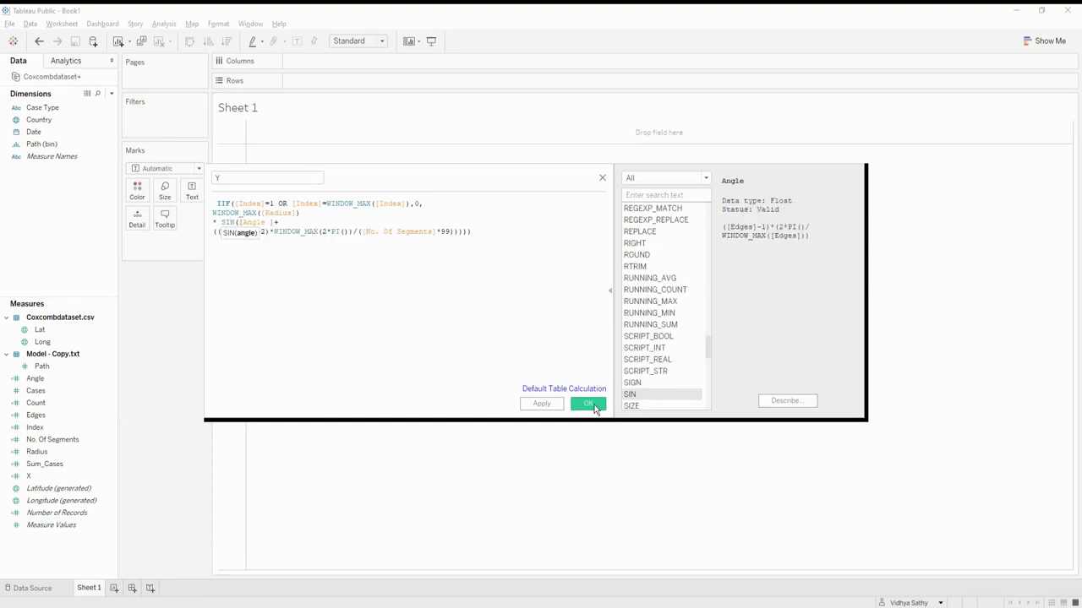
click(588, 403)
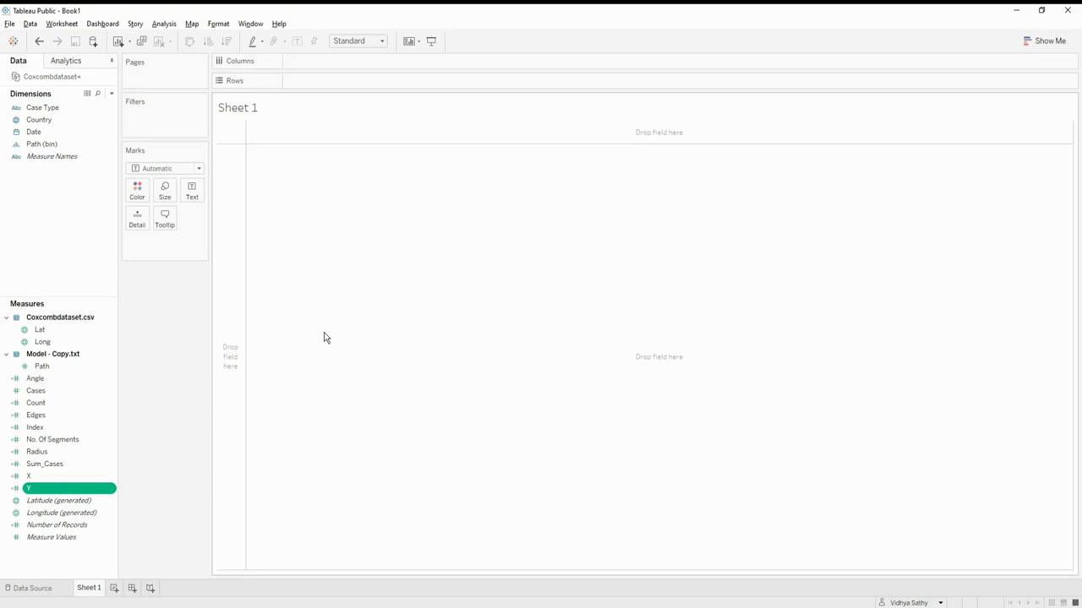
Convert the Path measure to a dimension
click(113, 373)
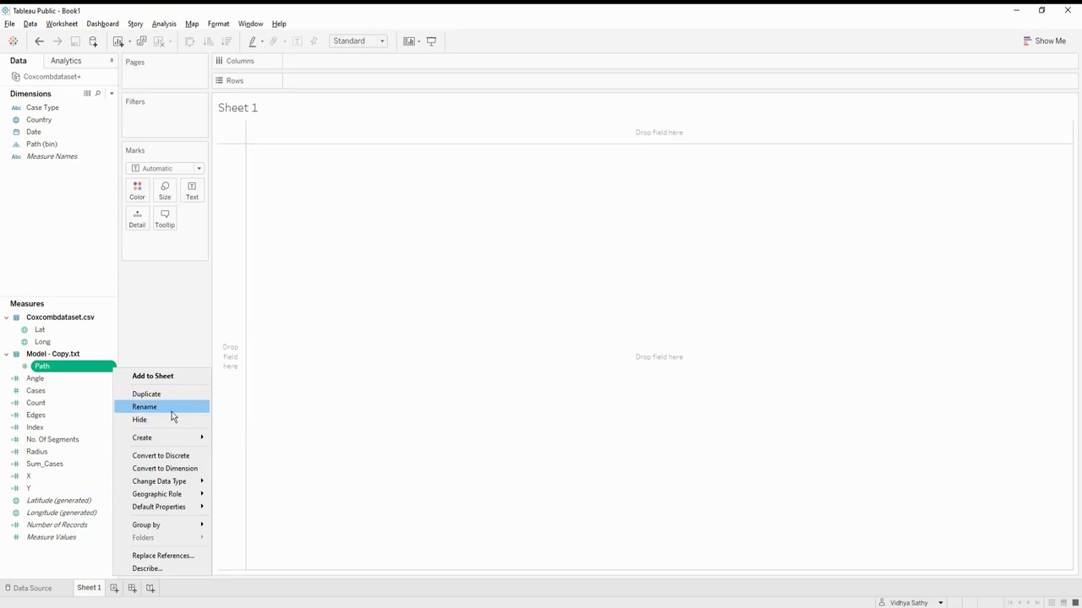
click(175, 468)
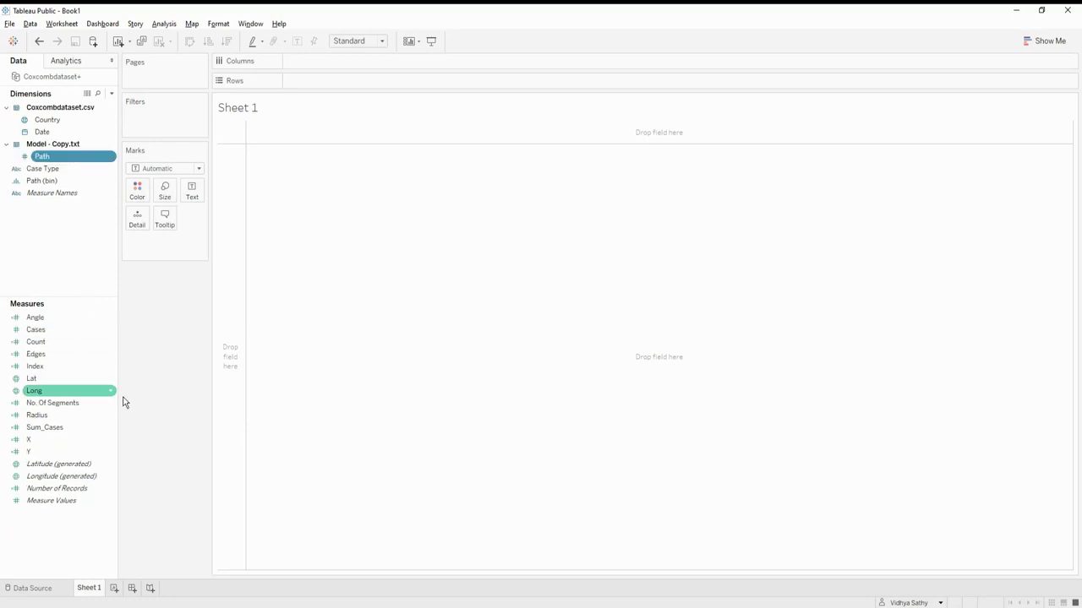
Place Path (bin) on Rows and open the options of the placed field
click(57, 182)
drag(48, 187, 320, 87)
click(358, 81)
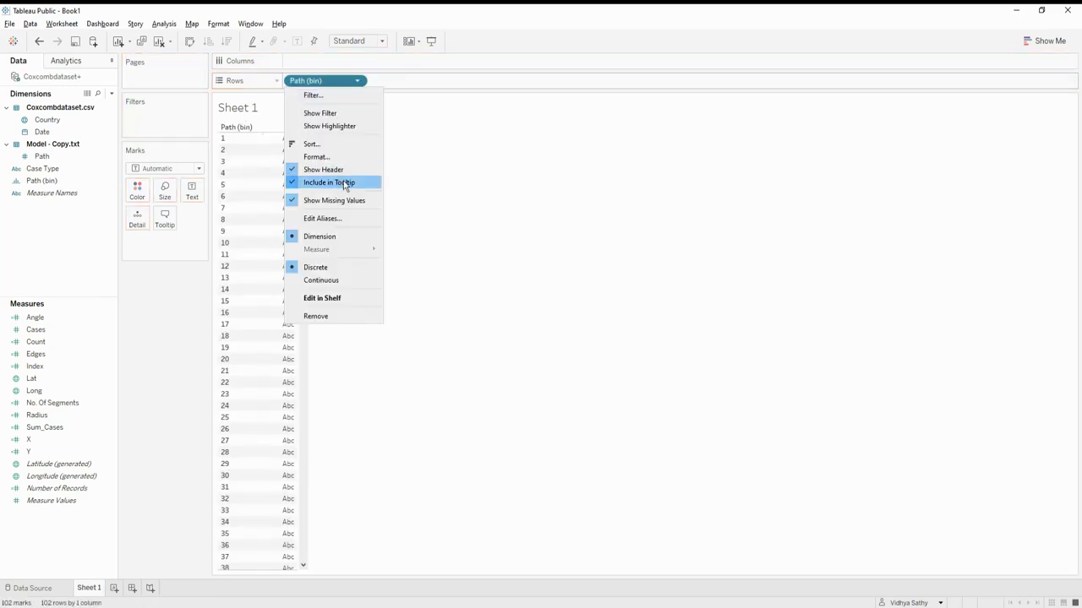